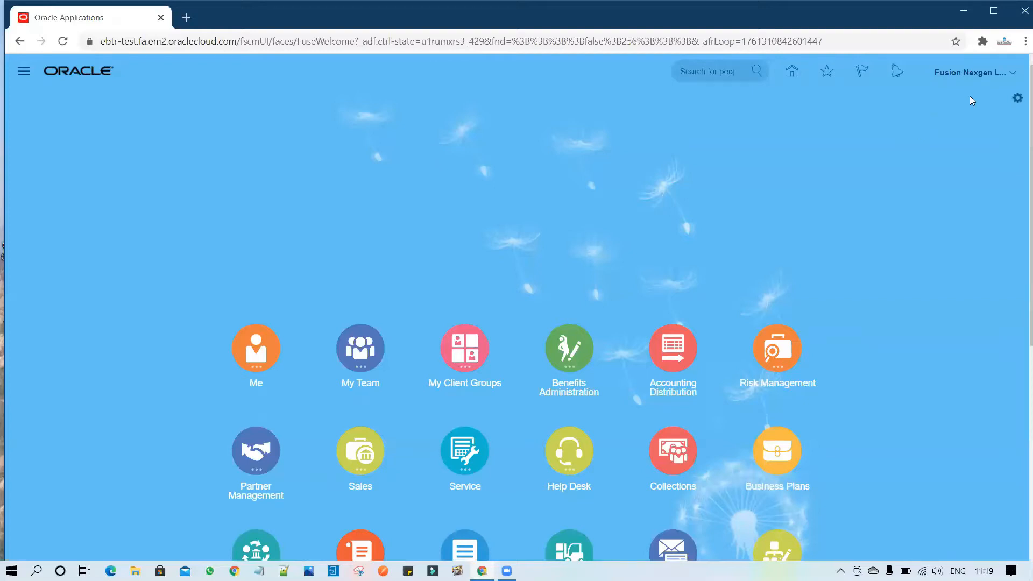
Open Setup and Maintenance and go to its page for searching setup tasks.
left_click(1015, 75)
left_click(789, 270)
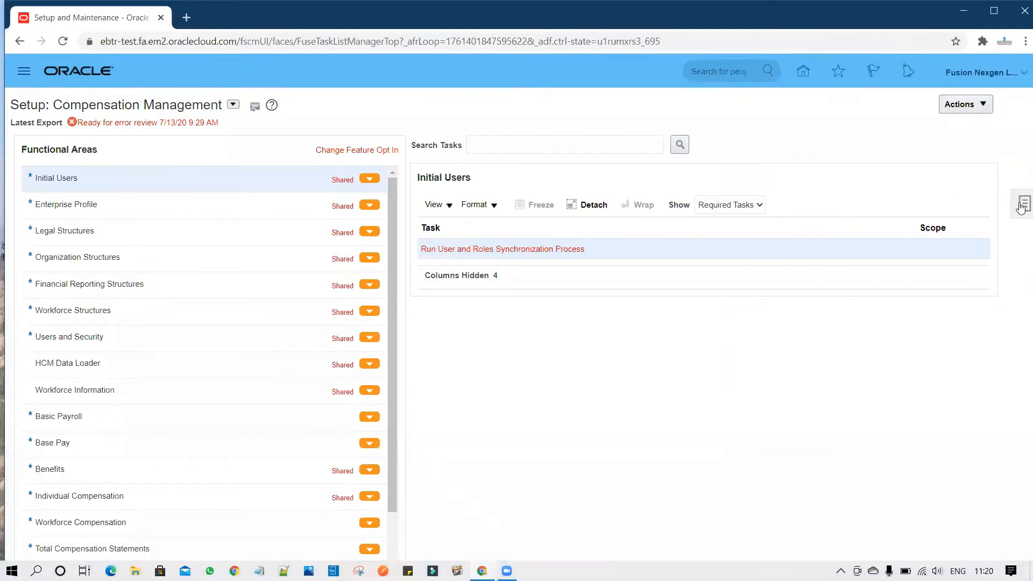
left_click(1022, 208)
left_click(908, 209)
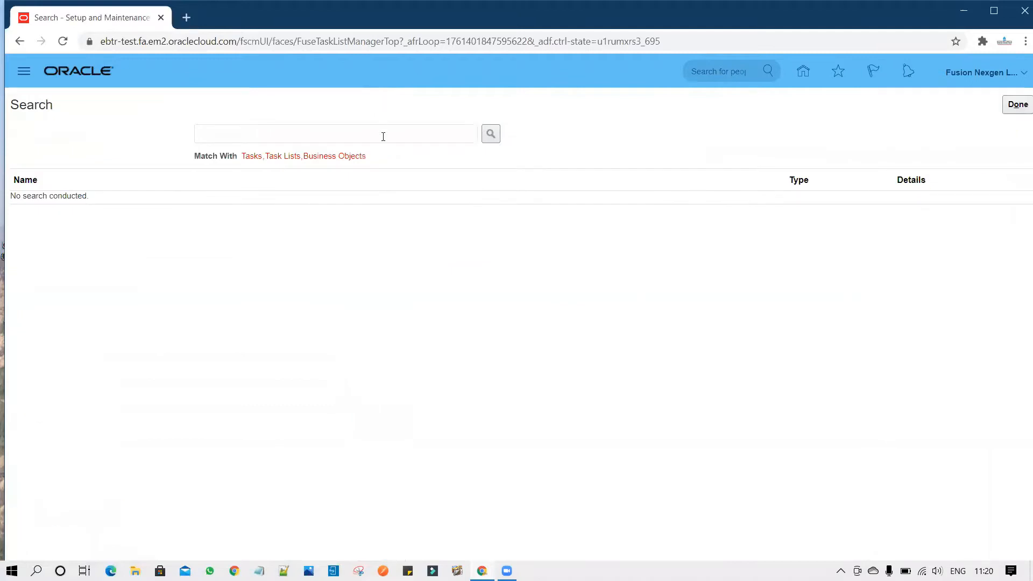
Search the setup tasks for Manage%Exten% and open the Manage Extensible Flexfields task.
left_click(383, 132)
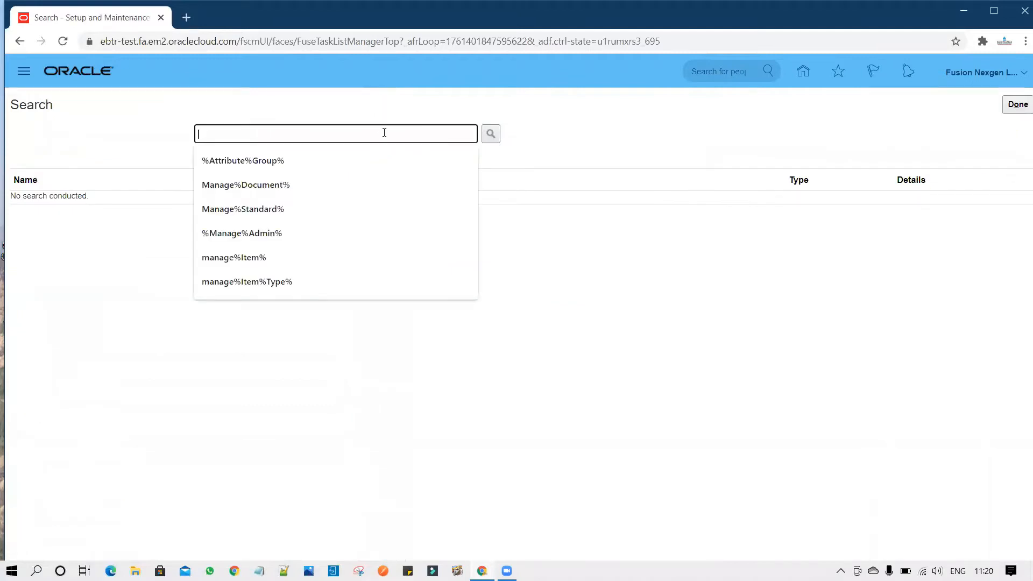
type("Manag")
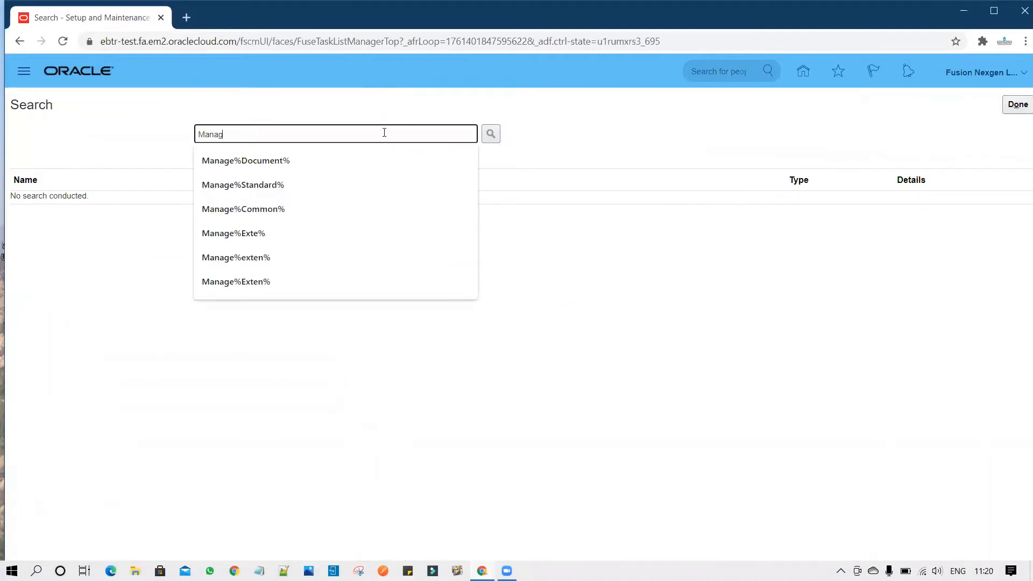
type("e%Ex")
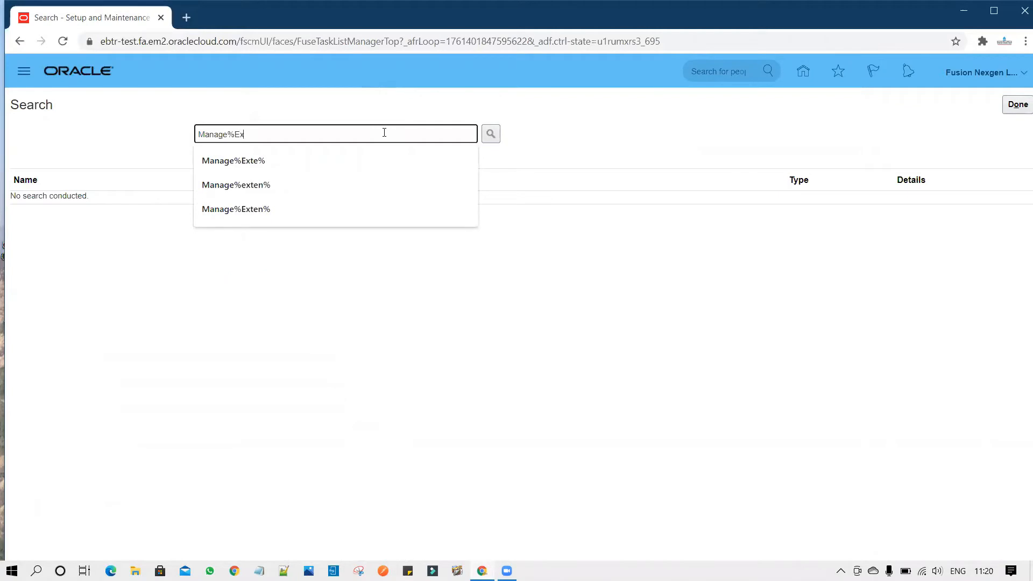
type("ten%")
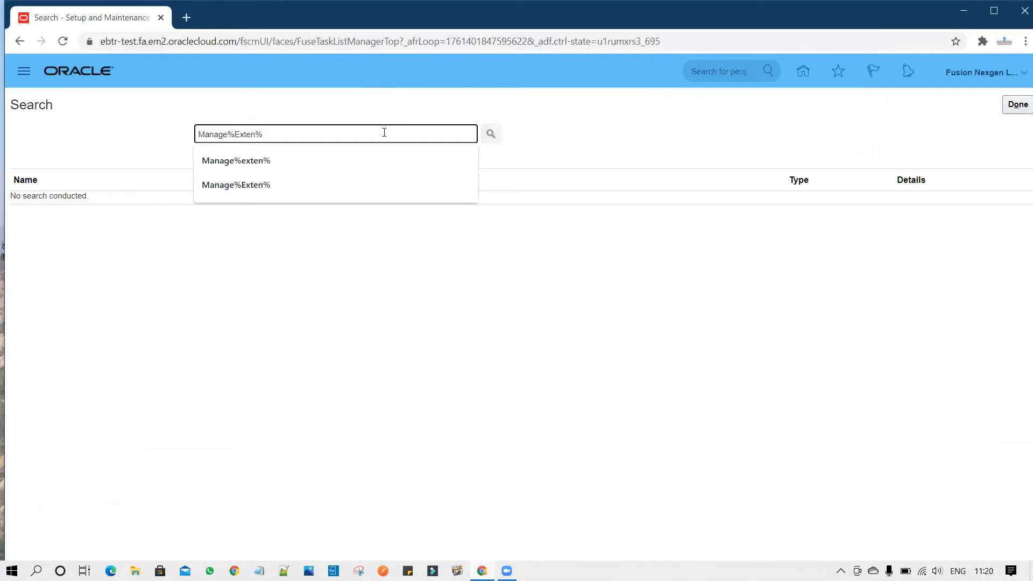
key("Return")
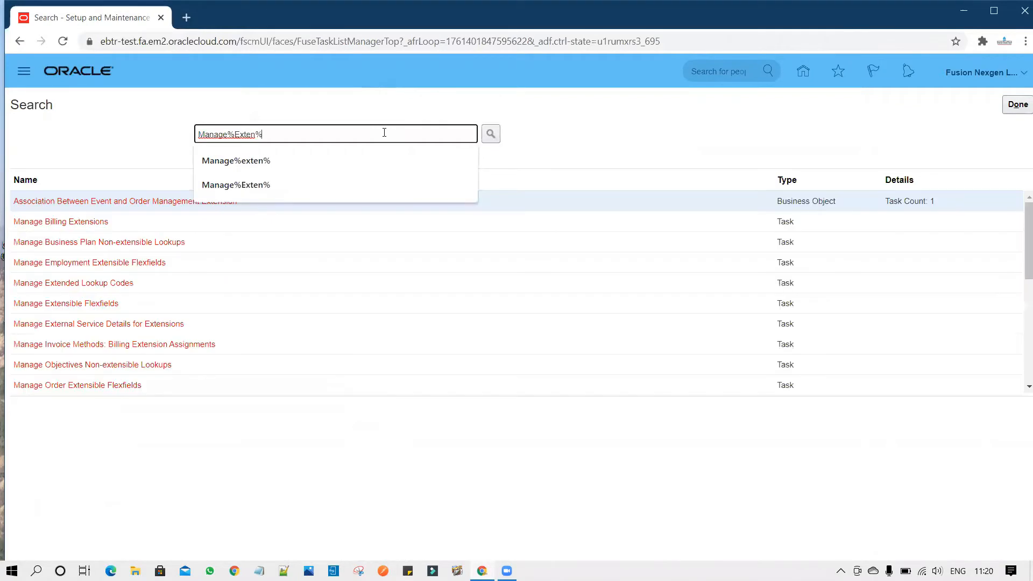
left_click(111, 141)
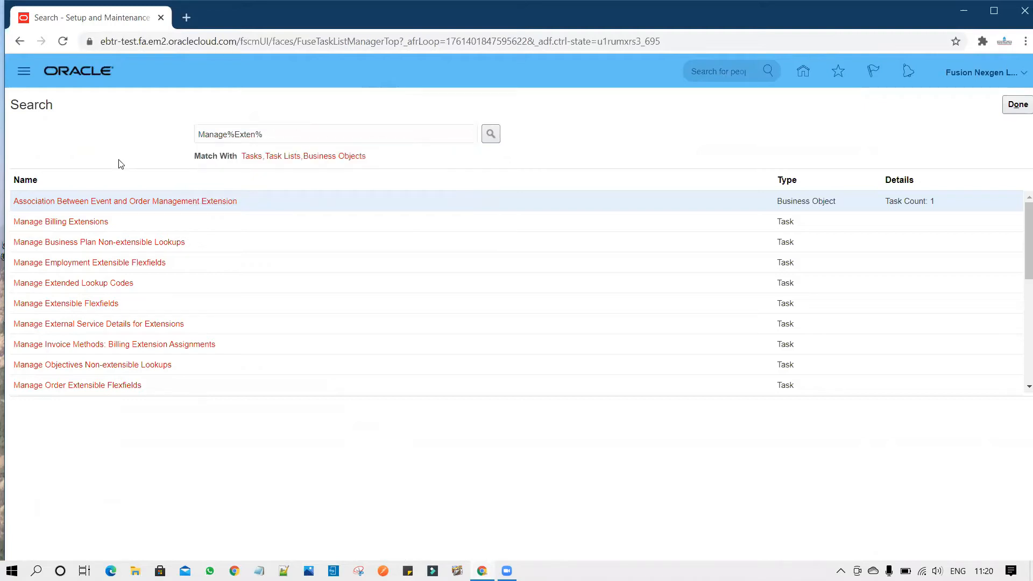
left_click(59, 305)
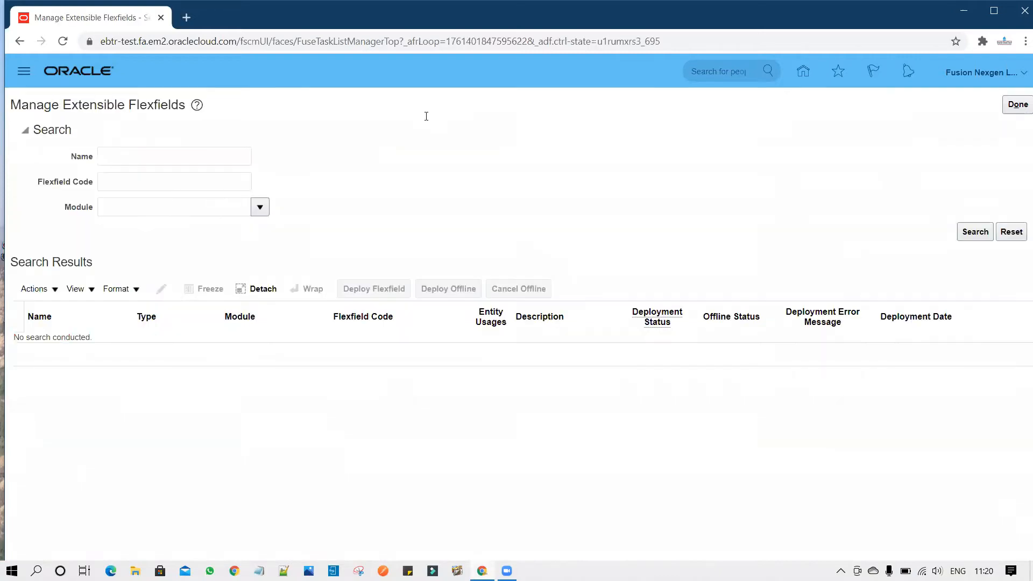
Find extensible flexfields by the name Item and open Item Extended Attributes for editing, with the Root Item Class category selected.
left_click(205, 154)
type("Item")
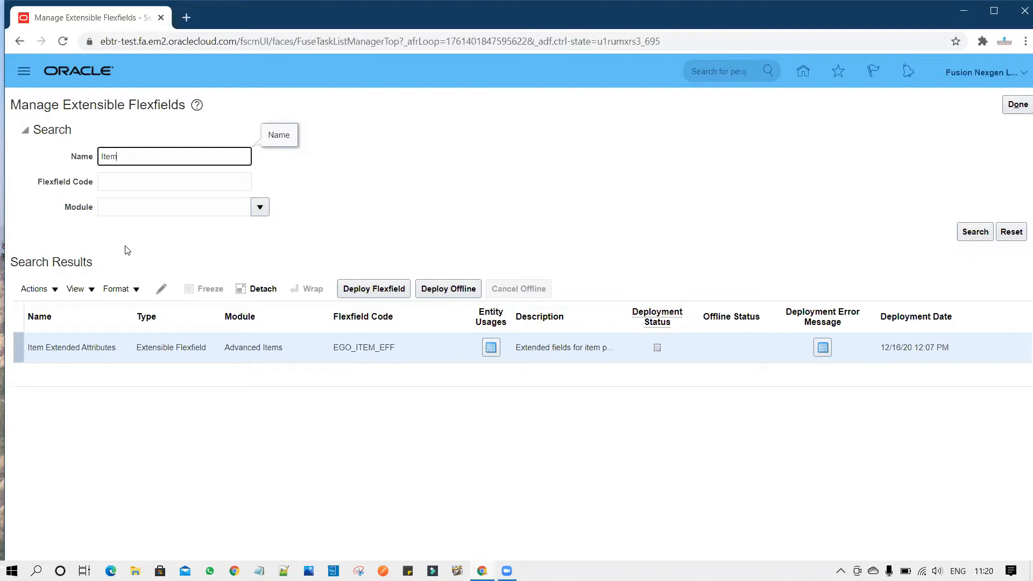
left_click(162, 291)
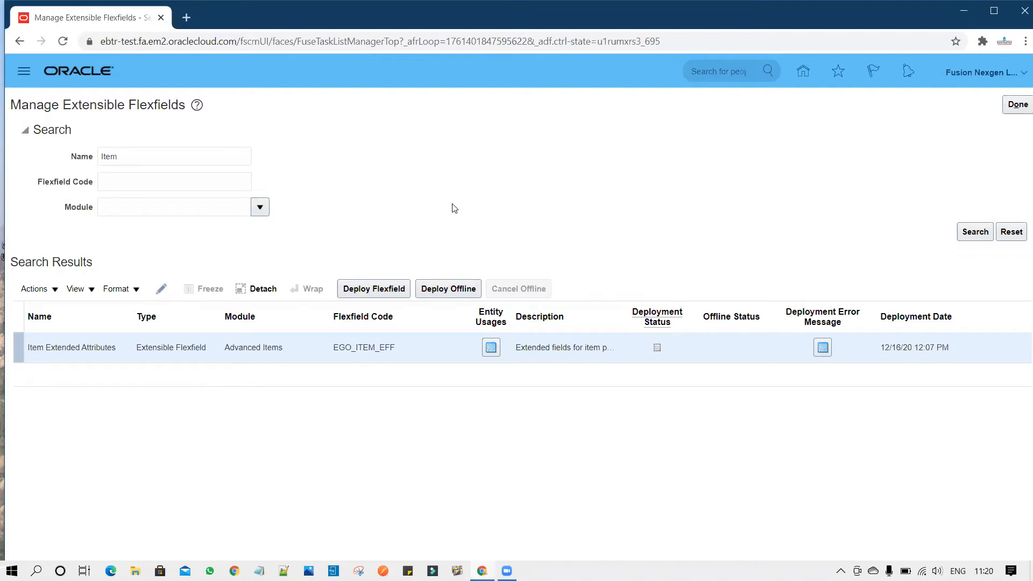
left_click(247, 292)
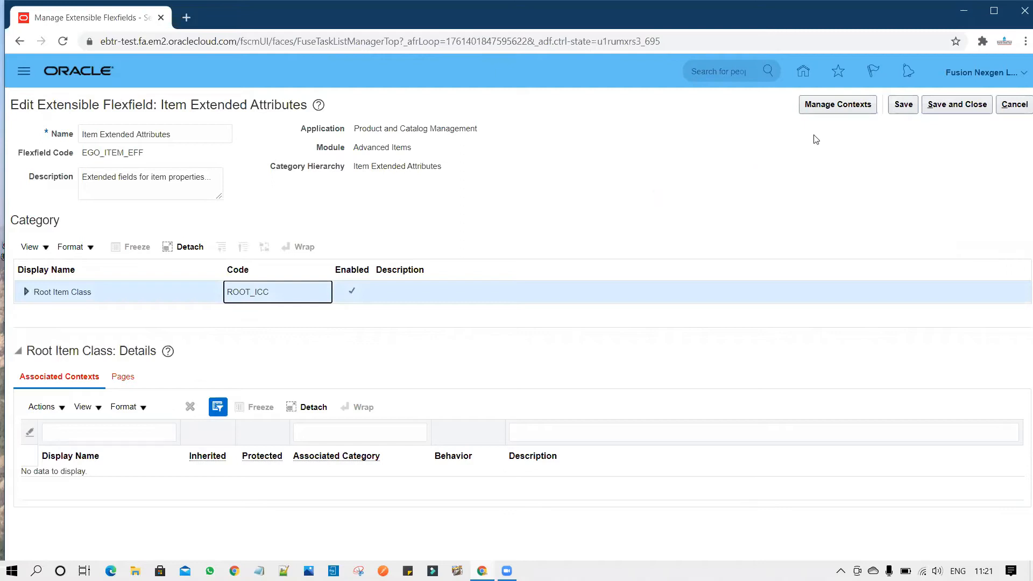
Start a new context for the Item Extended Attributes flexfield, with display name and description Additional Info.
left_click(838, 105)
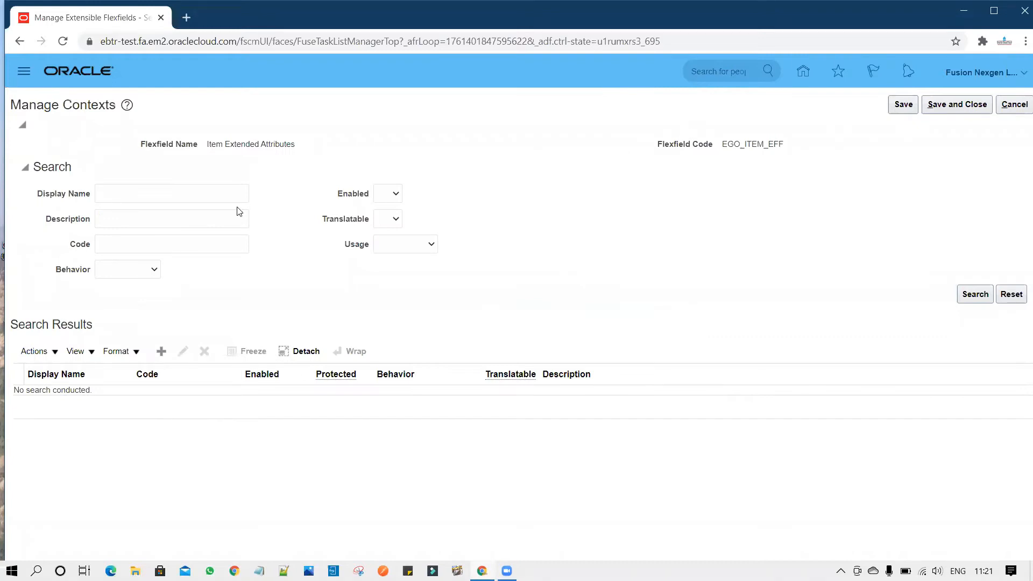
left_click(162, 351)
left_click(174, 171)
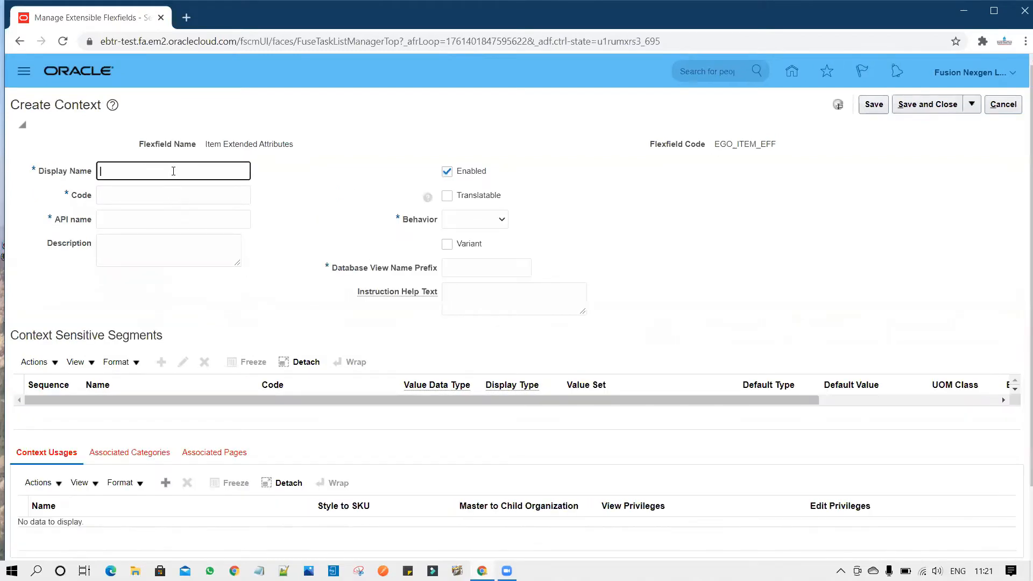
type("Additional")
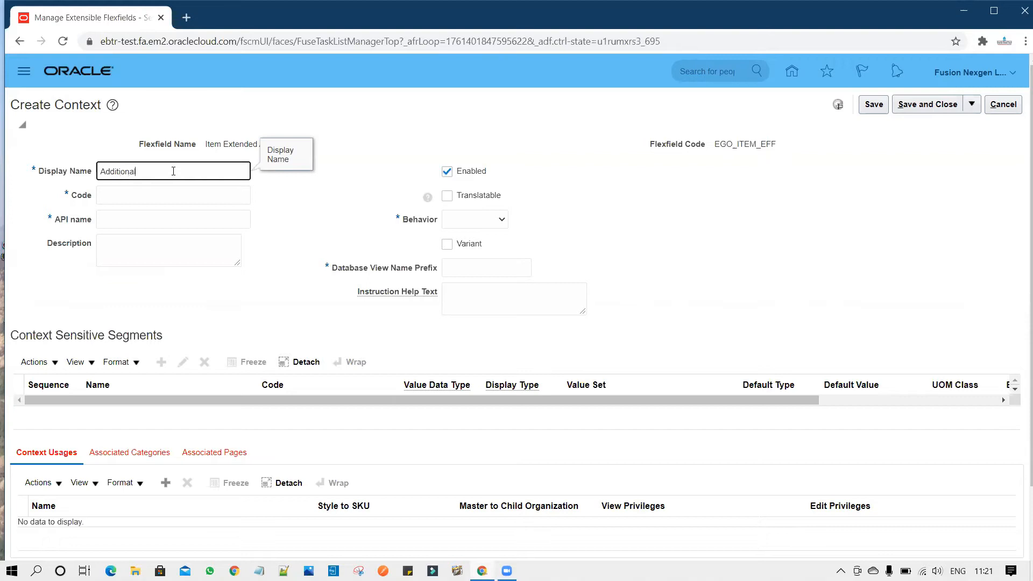
type(" Info")
left_click_drag(173, 171, 54, 172)
key("ctrl+c")
left_click(125, 235)
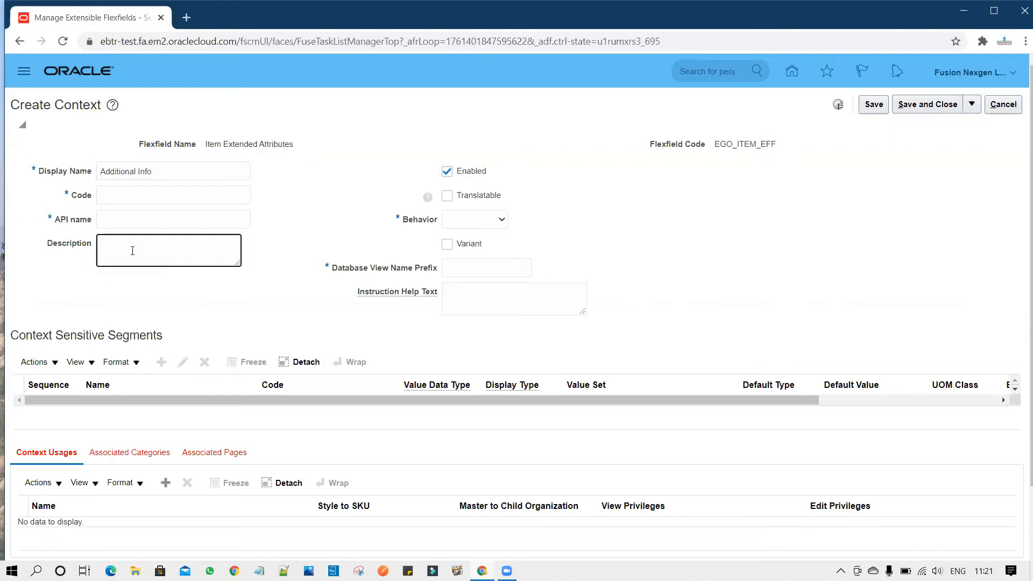
key("ctrl+v")
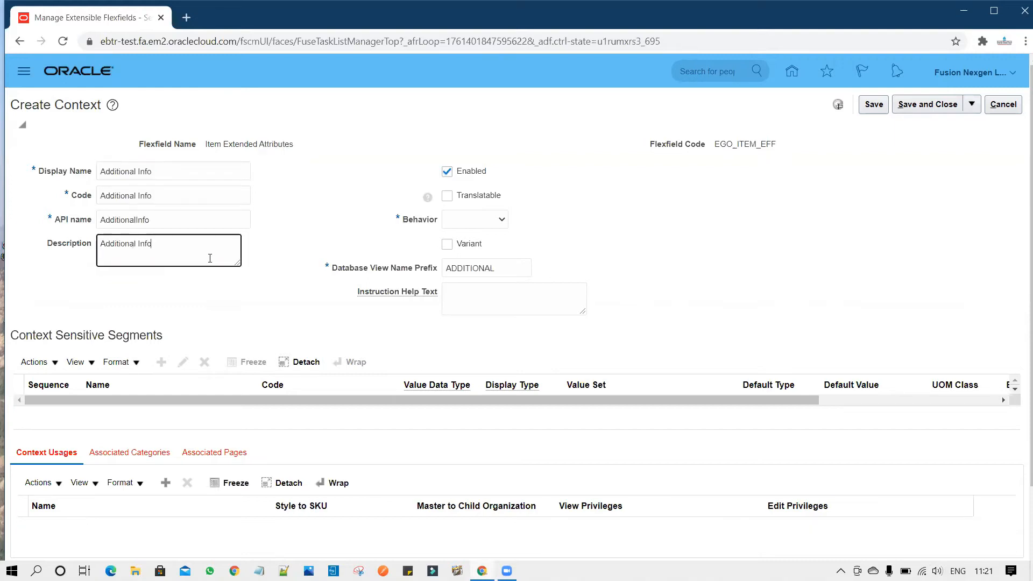
Set the new context's behavior to Multiple Rows.
left_click(467, 221)
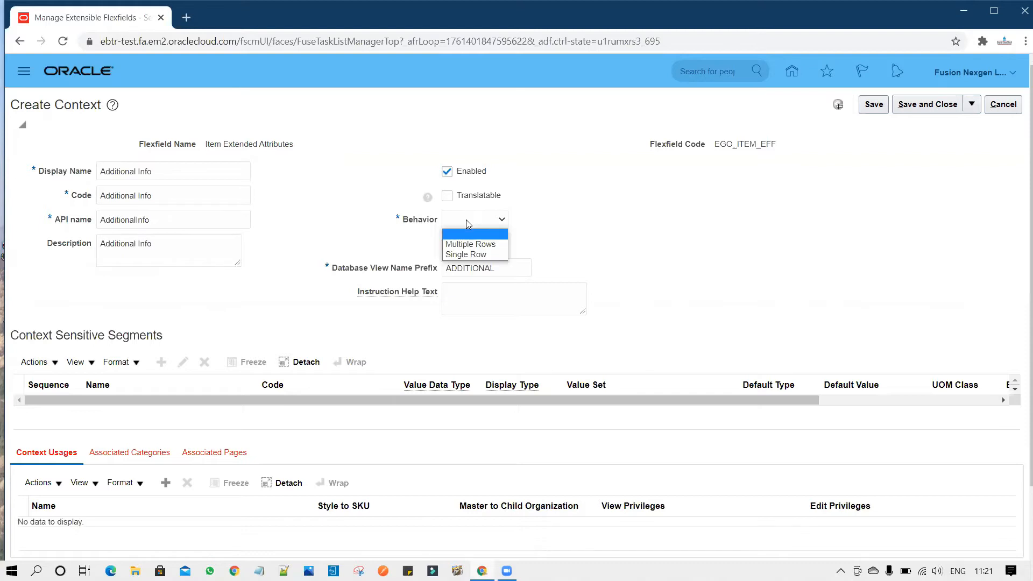
left_click(477, 246)
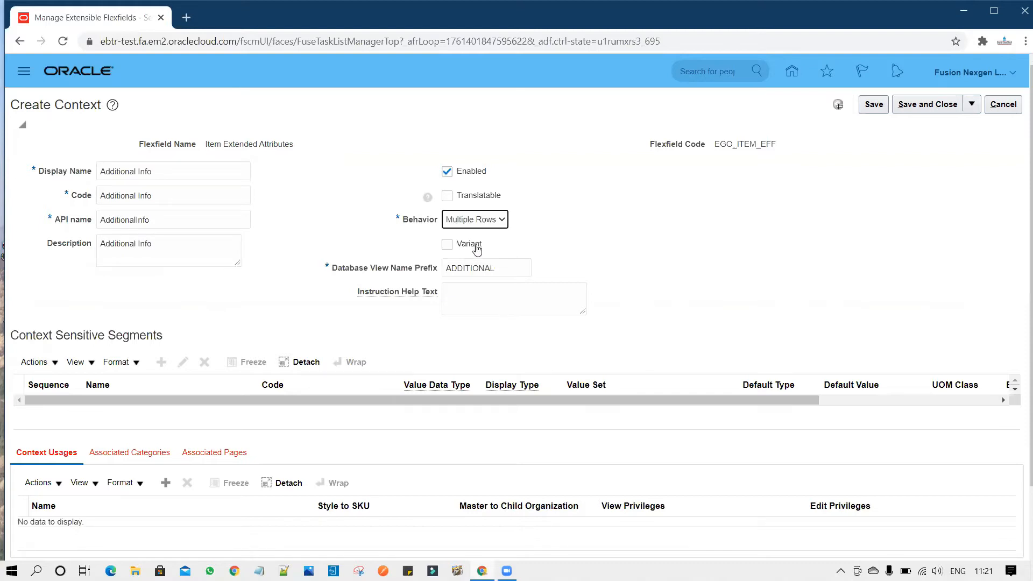
left_click(503, 222)
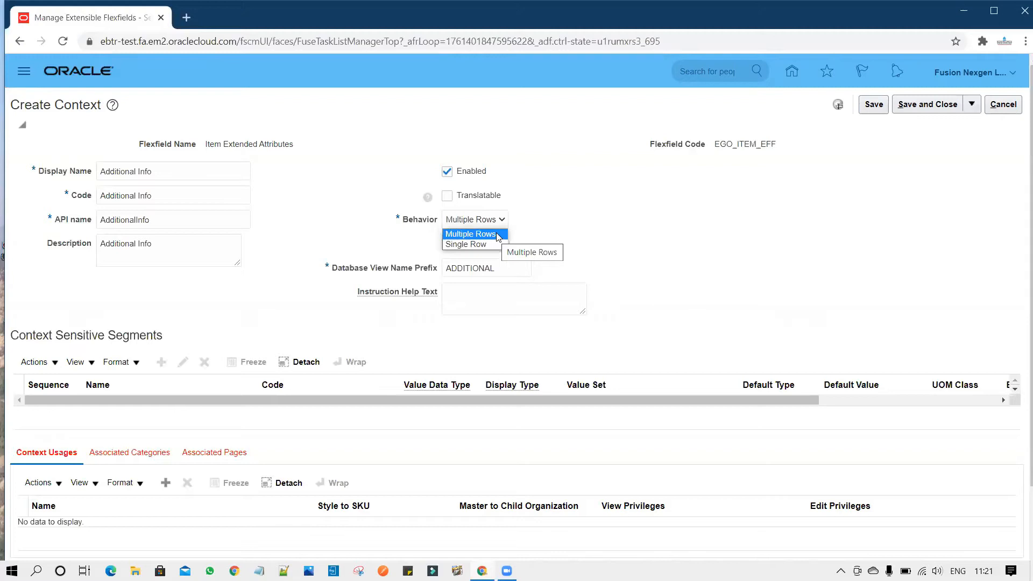
left_click(496, 235)
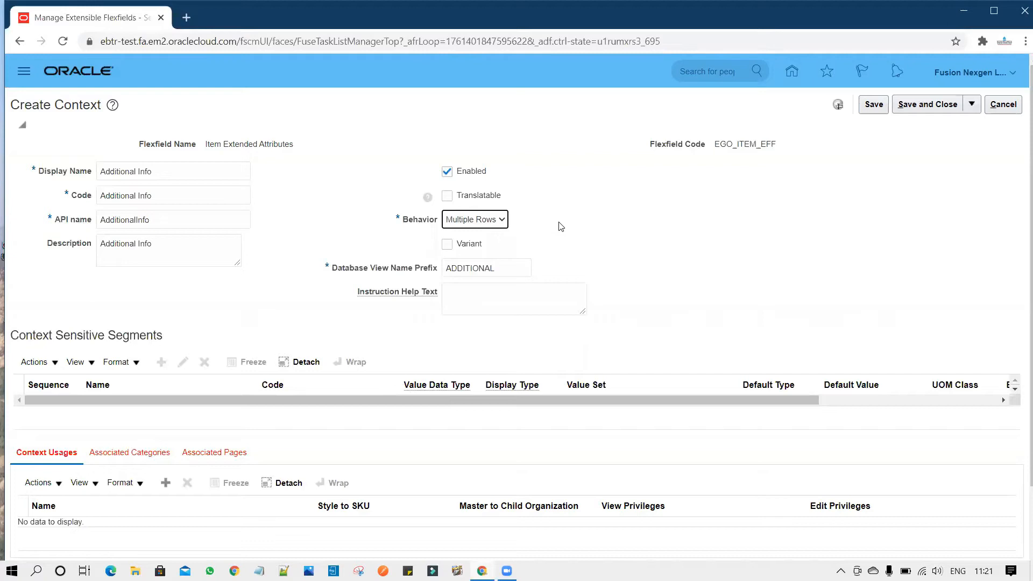
left_click(492, 301)
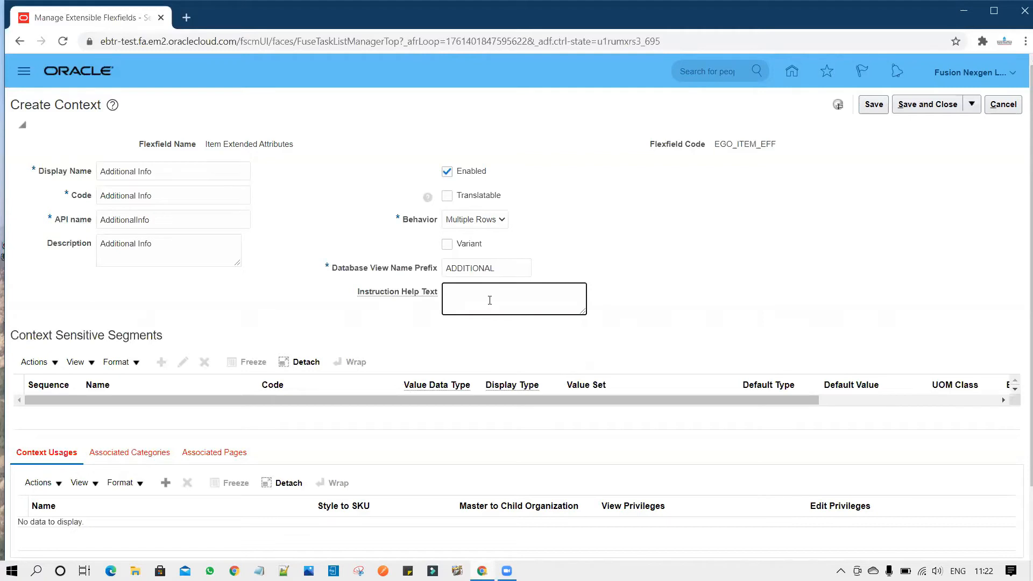
Add an Item context usage with Style to SKU and Master to Child Organization both set to Inherited, and save the context.
left_click(165, 483)
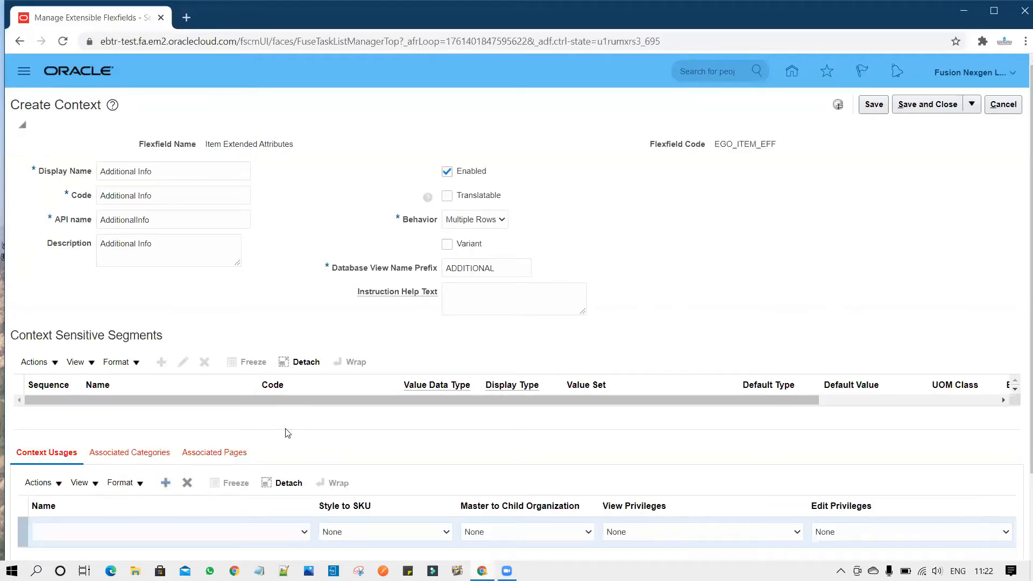
left_click(220, 532)
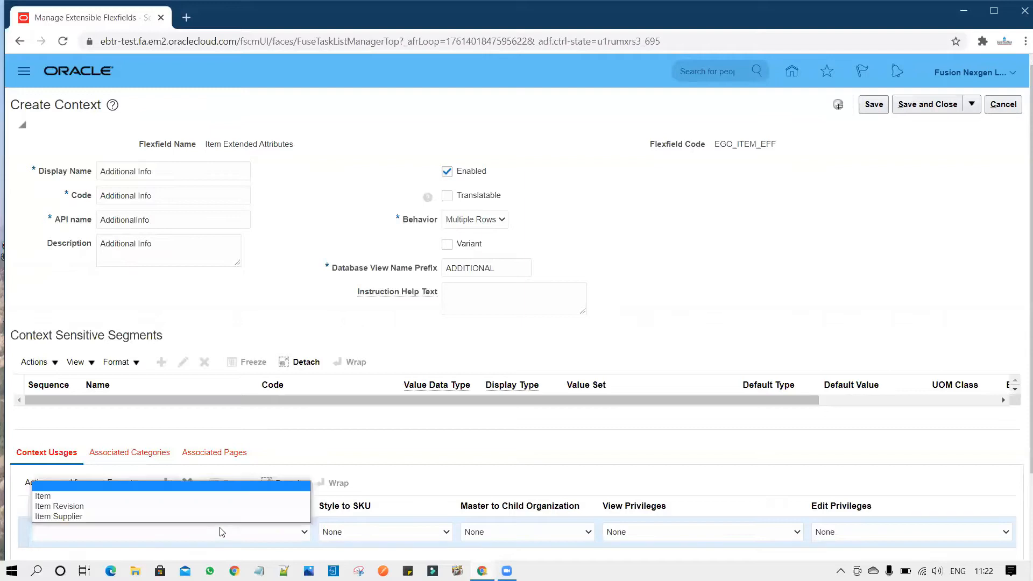
left_click(189, 497)
left_click(281, 483)
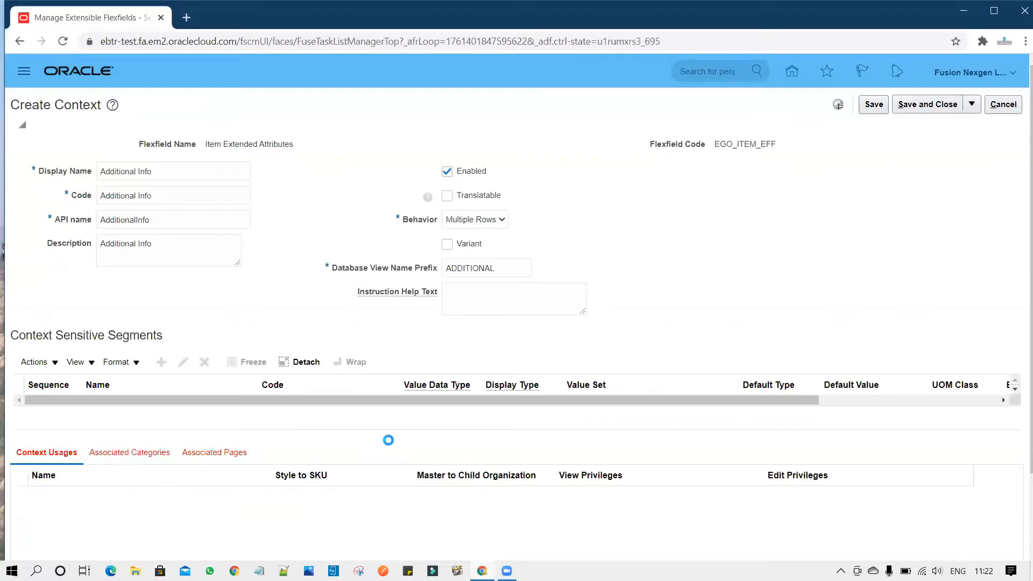
left_click(439, 537)
left_click(421, 515)
left_click(550, 536)
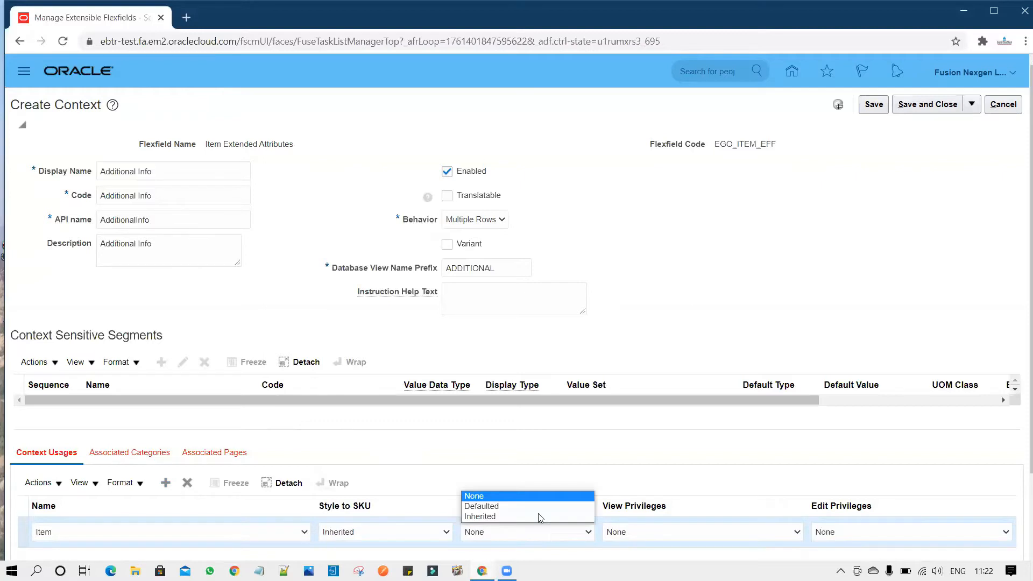
left_click(538, 515)
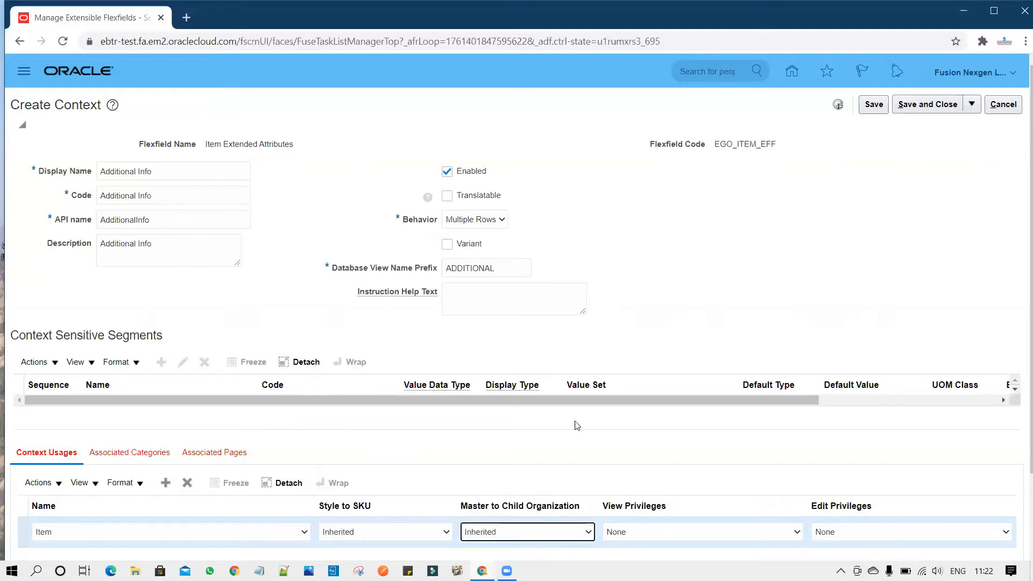
left_click(668, 218)
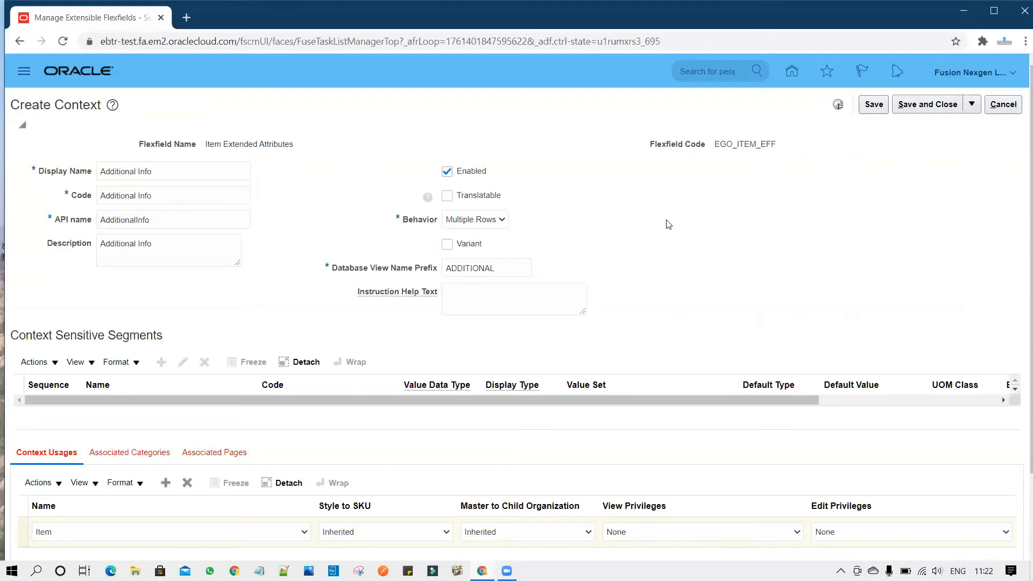
left_click(872, 110)
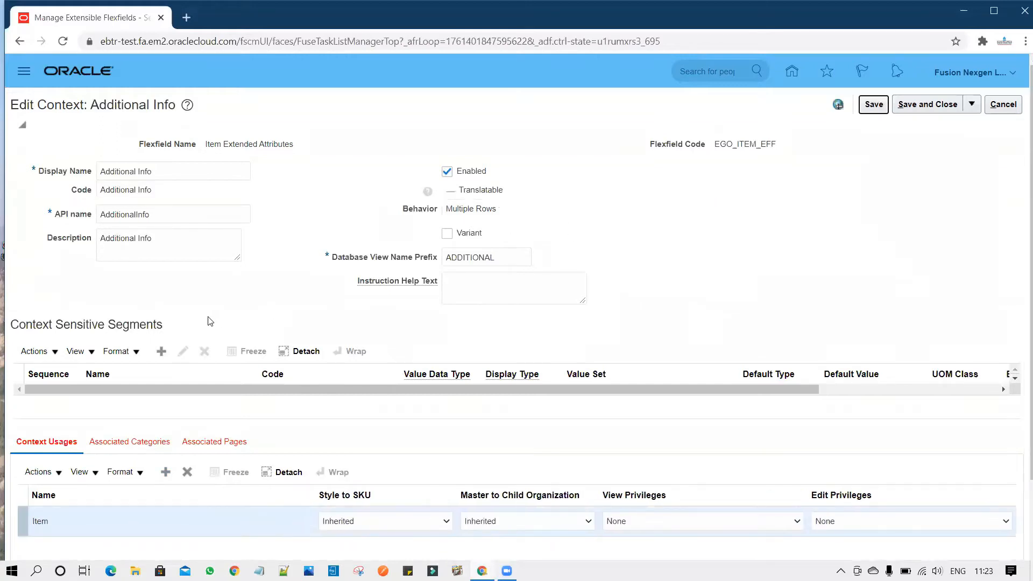
Start a new context-sensitive segment named SEGMENT1 in the Additional Info context.
left_click(162, 352)
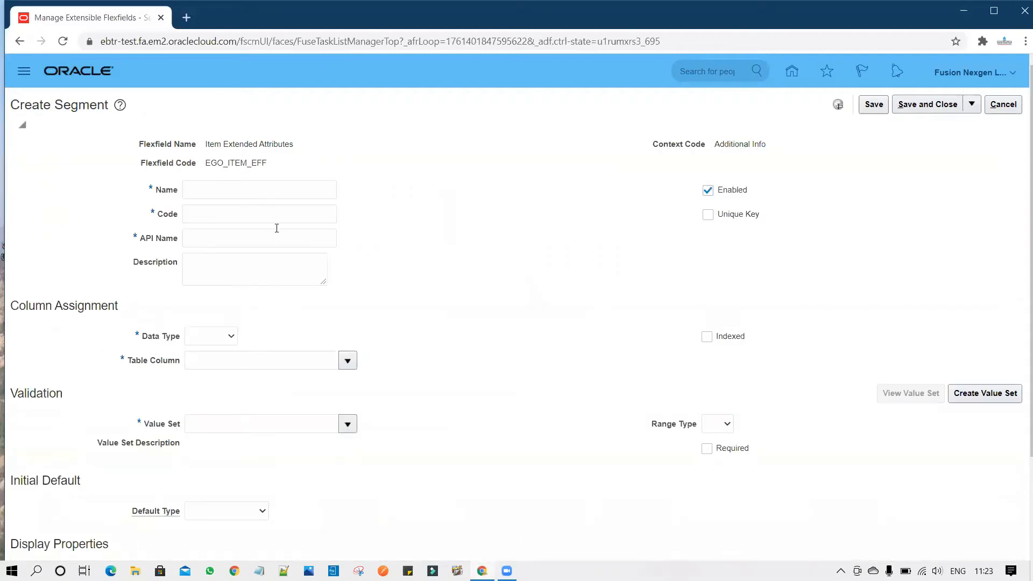
left_click(284, 188)
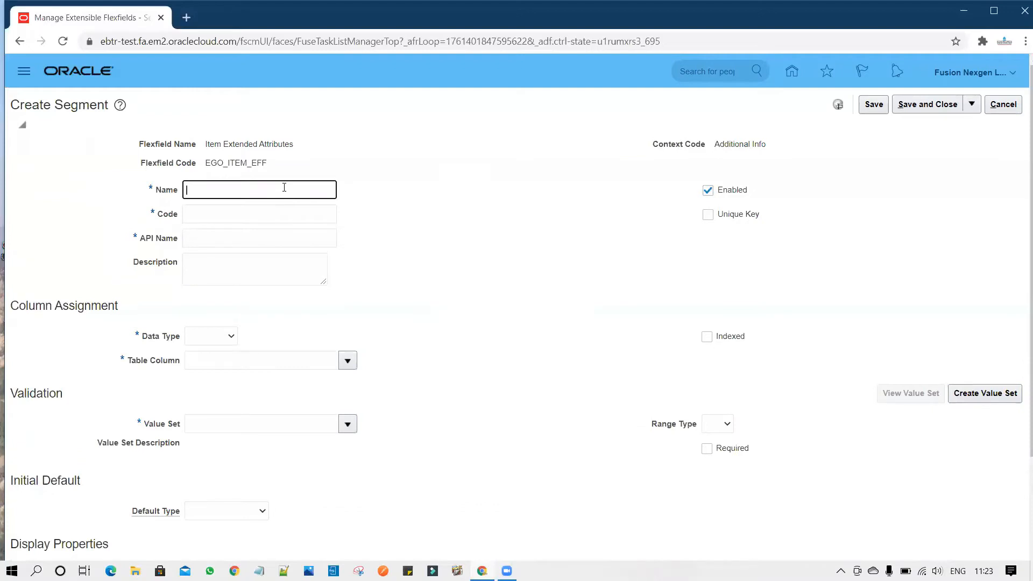
type("SEGMENT1")
left_click(270, 274)
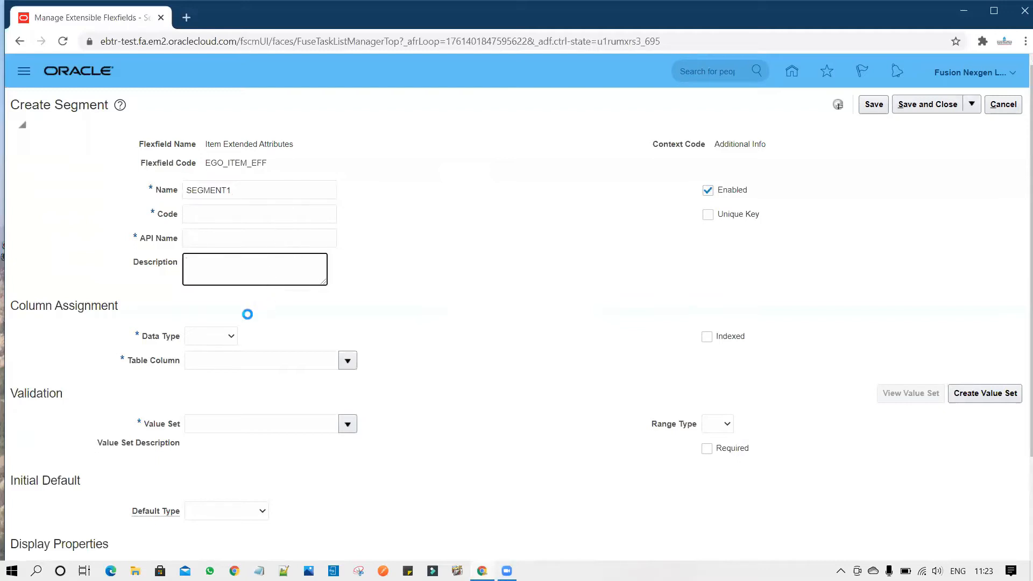
Set SEGMENT1's data type to Character and assign value set 100 to it.
left_click(228, 342)
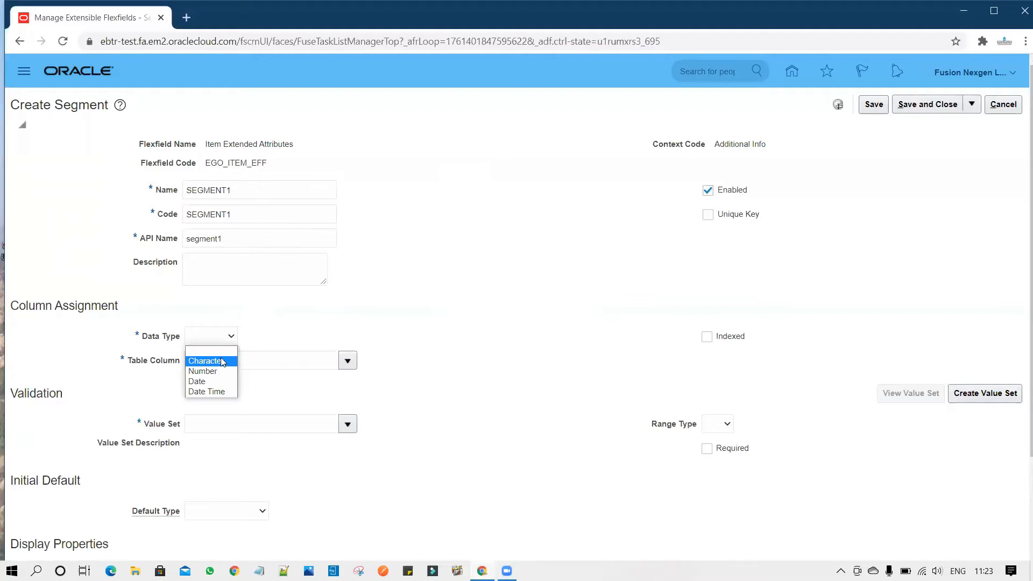
left_click(226, 361)
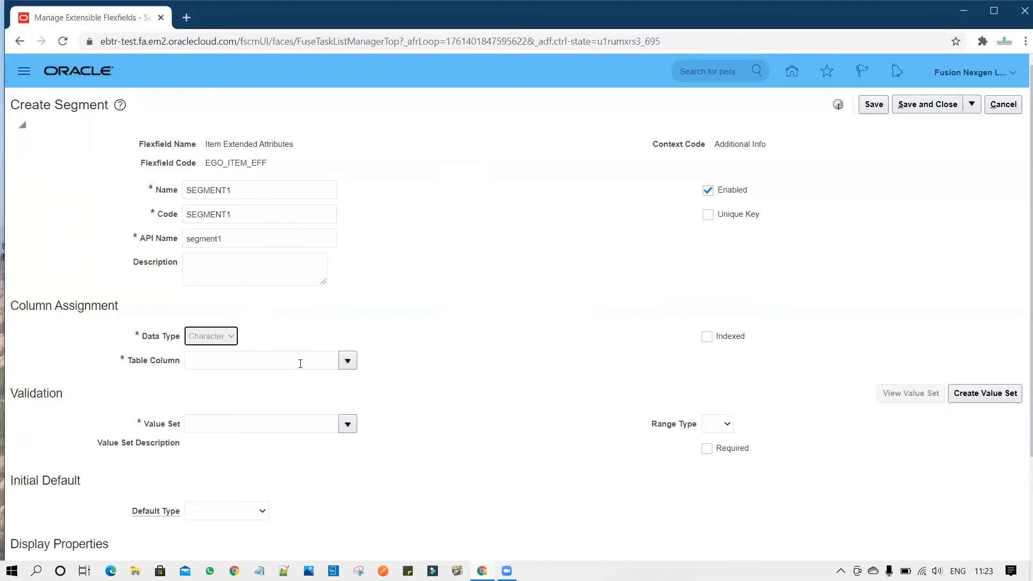
left_click(304, 426)
type("100")
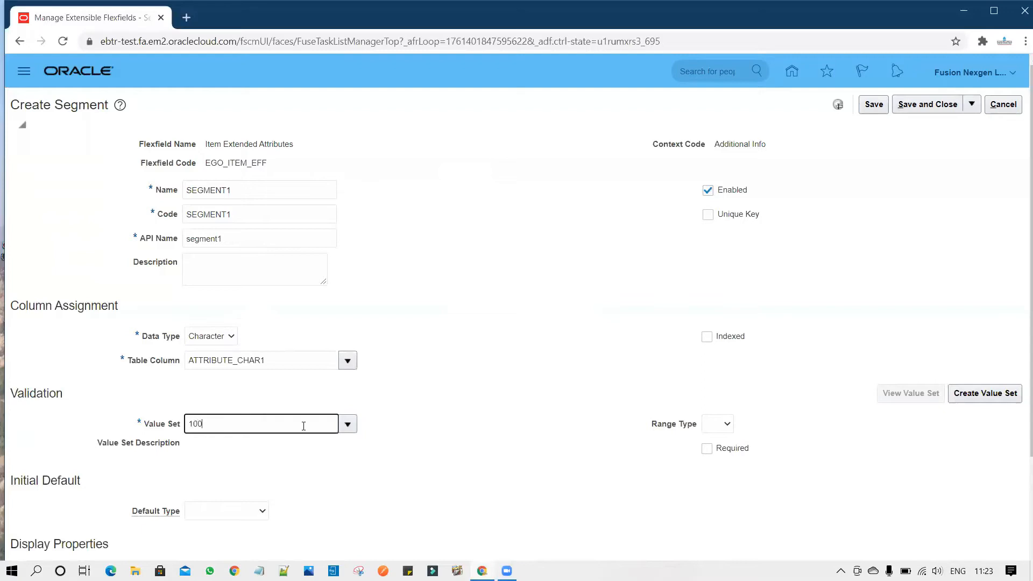
key("Tab")
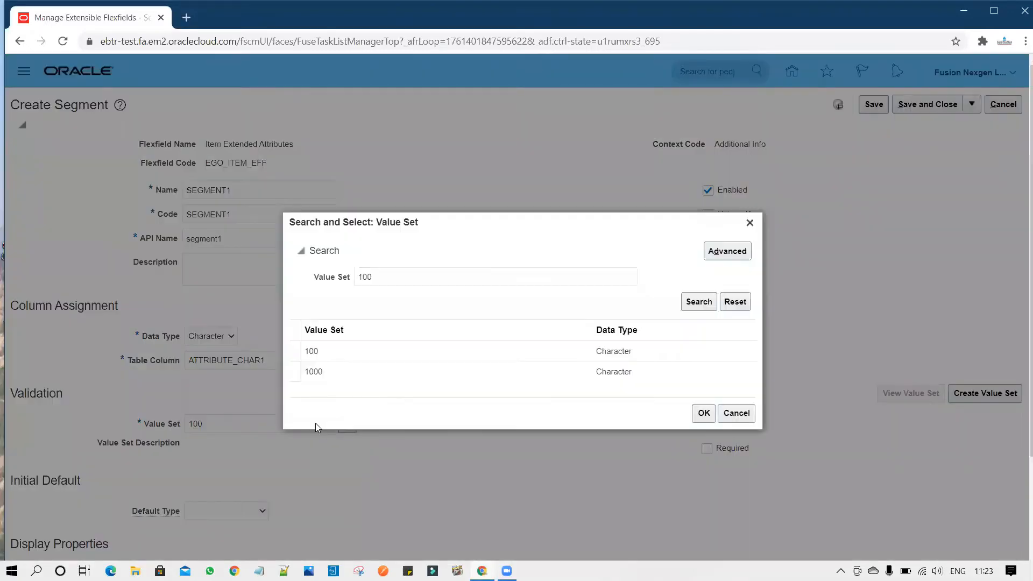
left_click(380, 353)
left_click(703, 413)
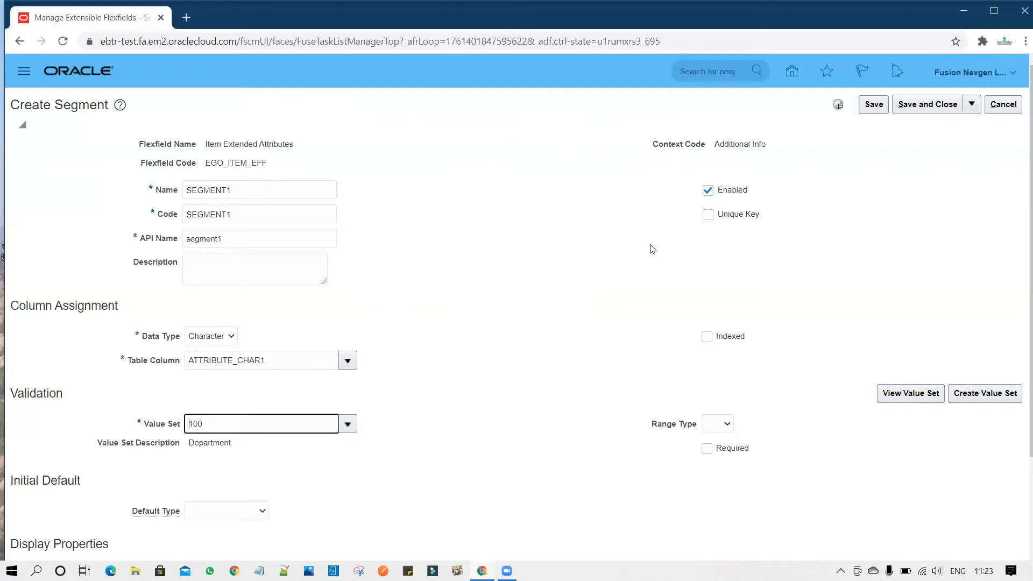
Make SEGMENT1 a unique key, then save and close the segment.
left_click(709, 216)
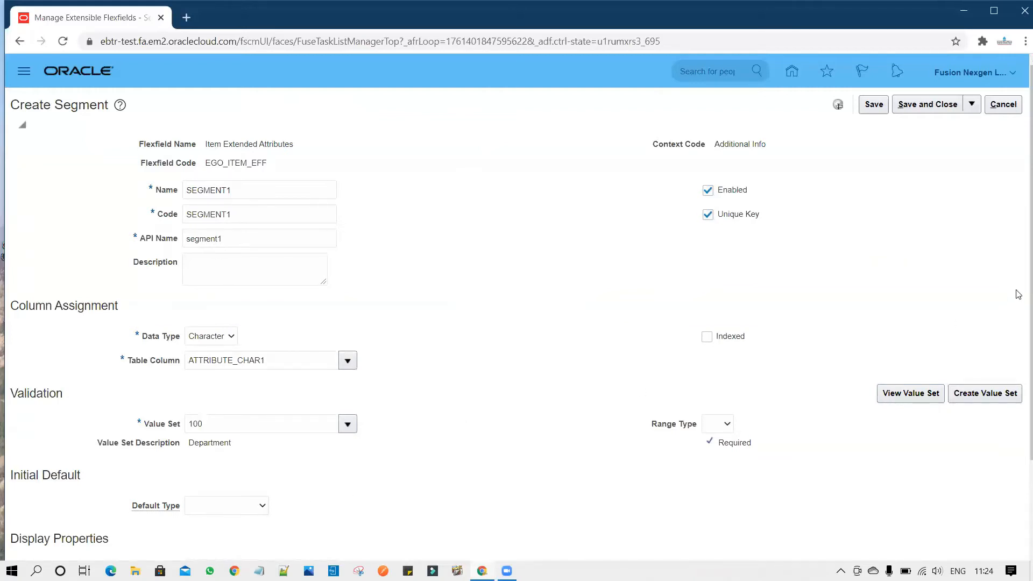
scroll(975, 268, "down", 3)
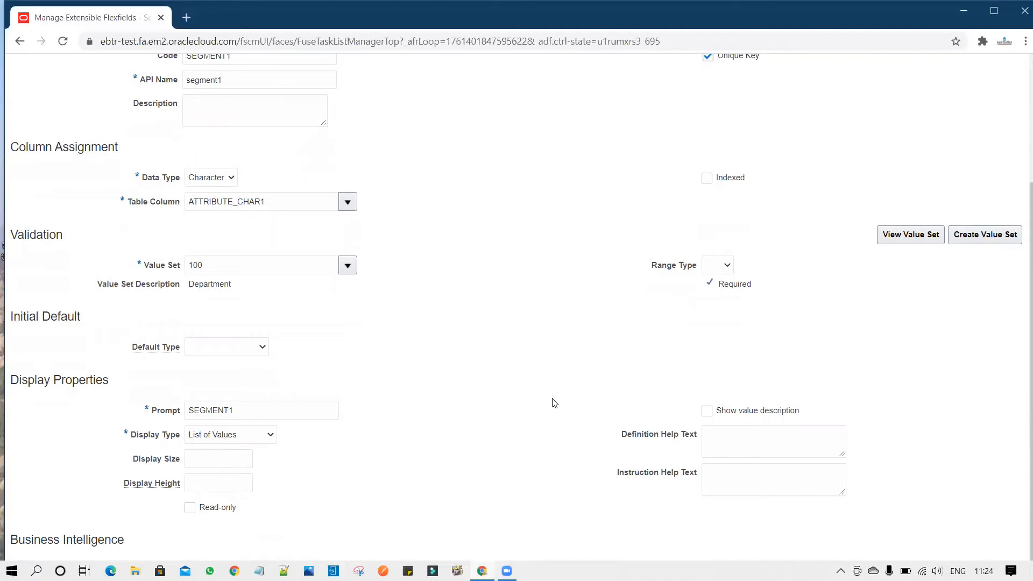
left_click(731, 440)
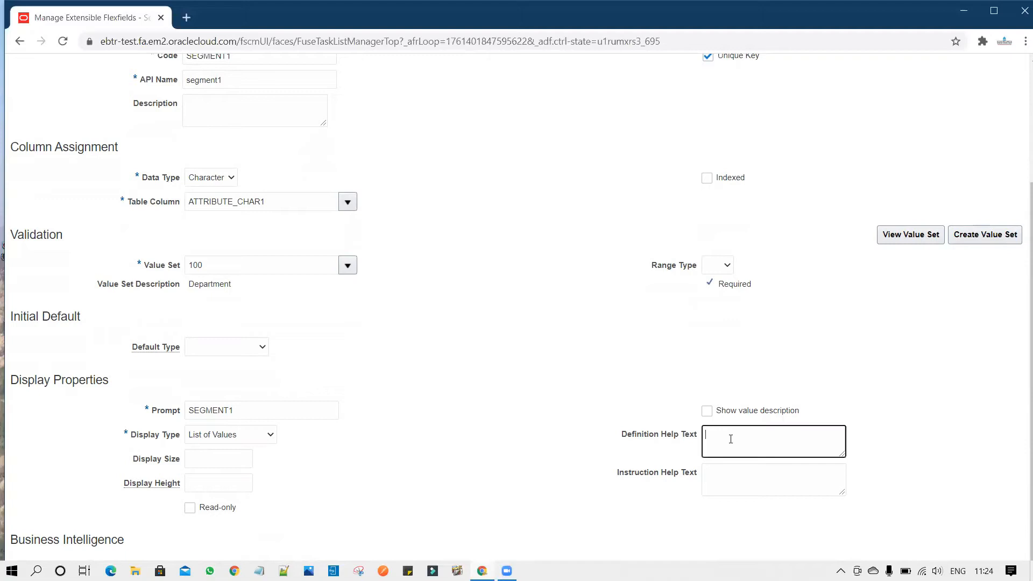
left_click(758, 474)
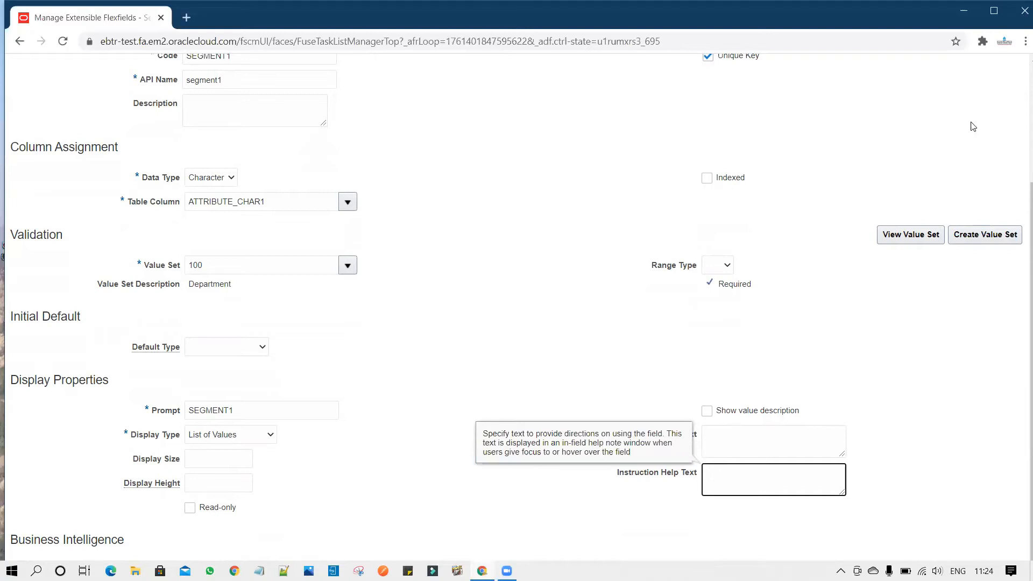
scroll(1019, 178, "up", 3)
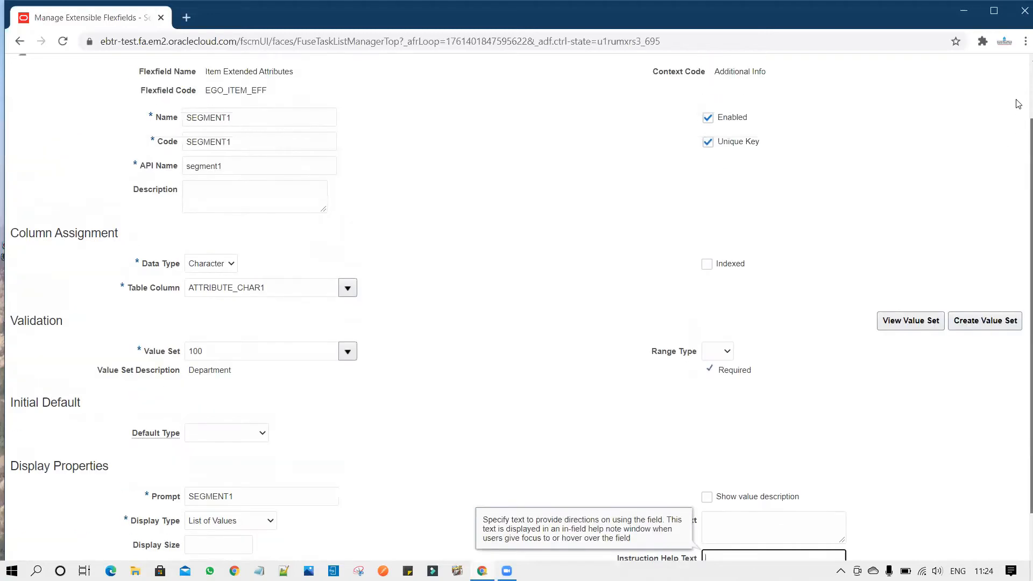
left_click(876, 104)
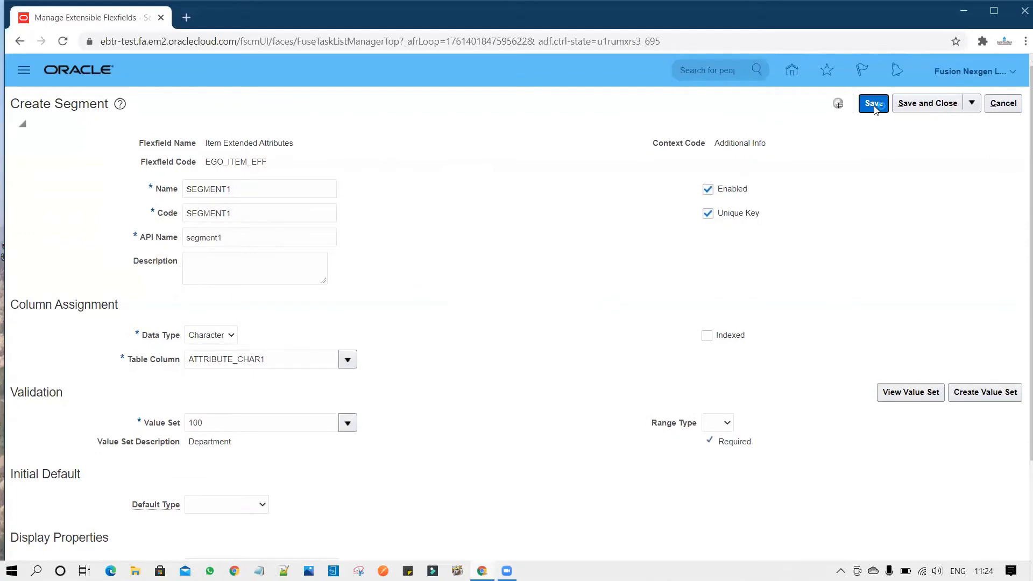
left_click(930, 108)
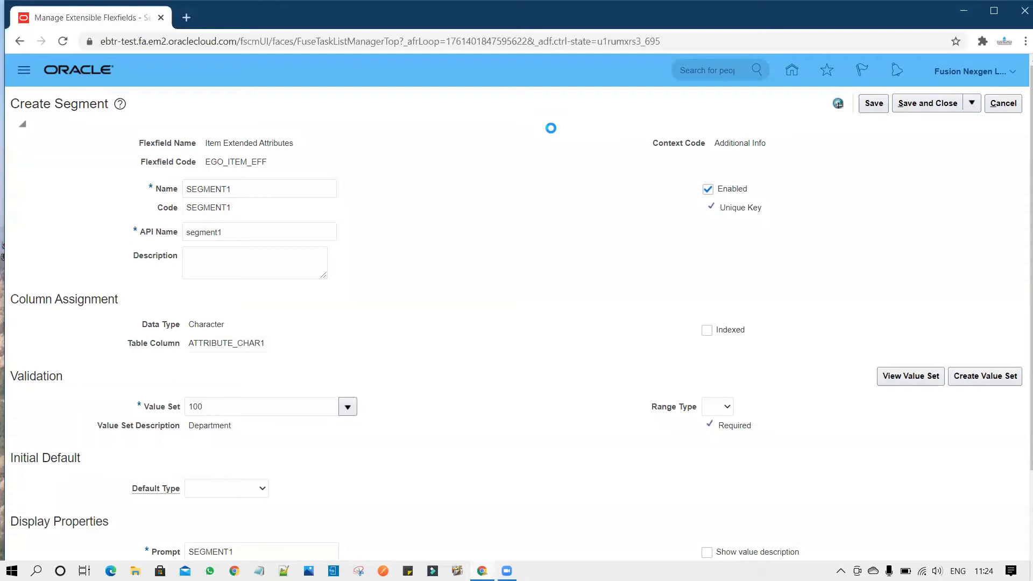
Start a second context-sensitive segment named SEGMENT2 with the data type Character.
left_click(161, 352)
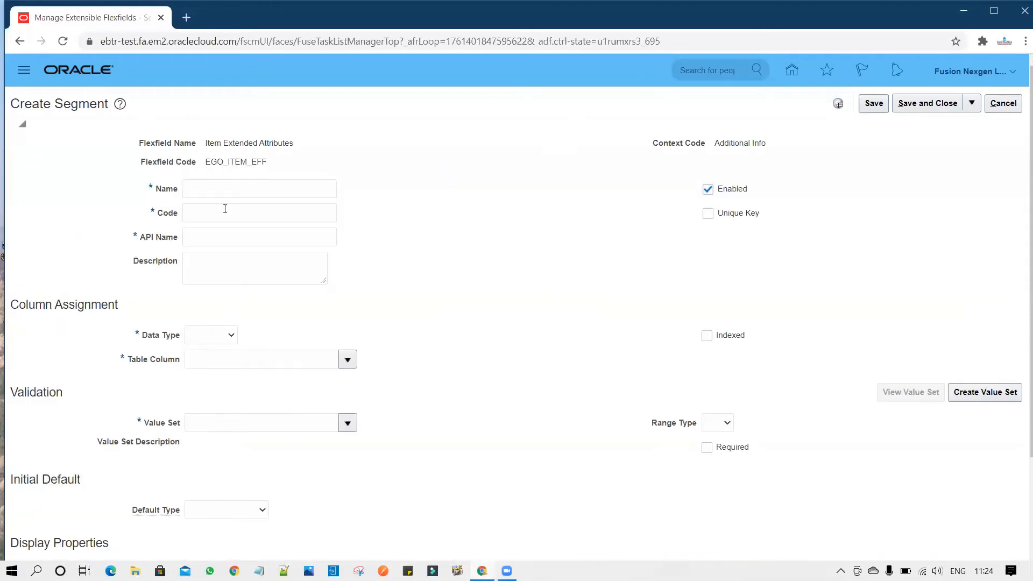
left_click(235, 188)
type("SEGMENT2")
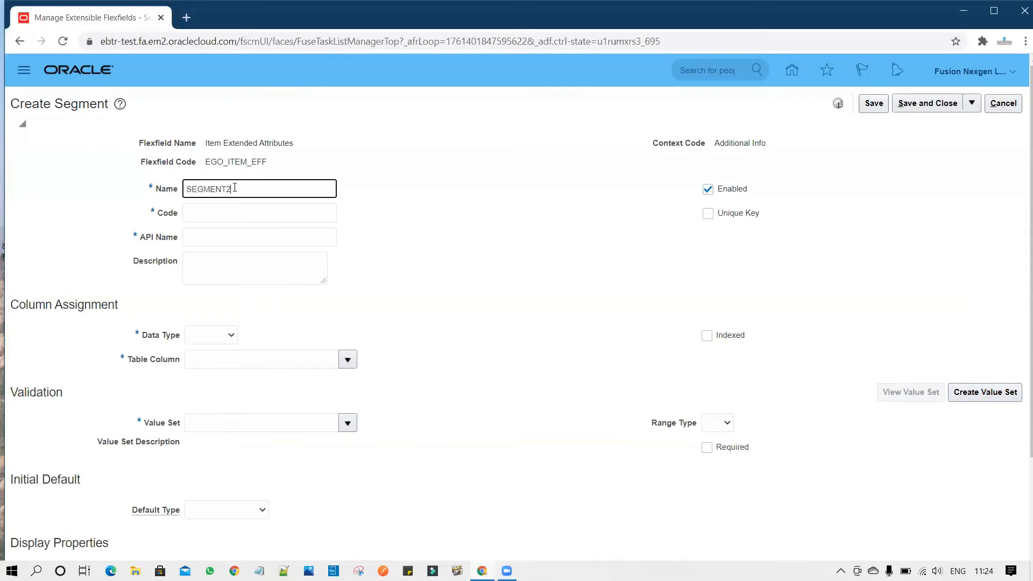
left_click(244, 263)
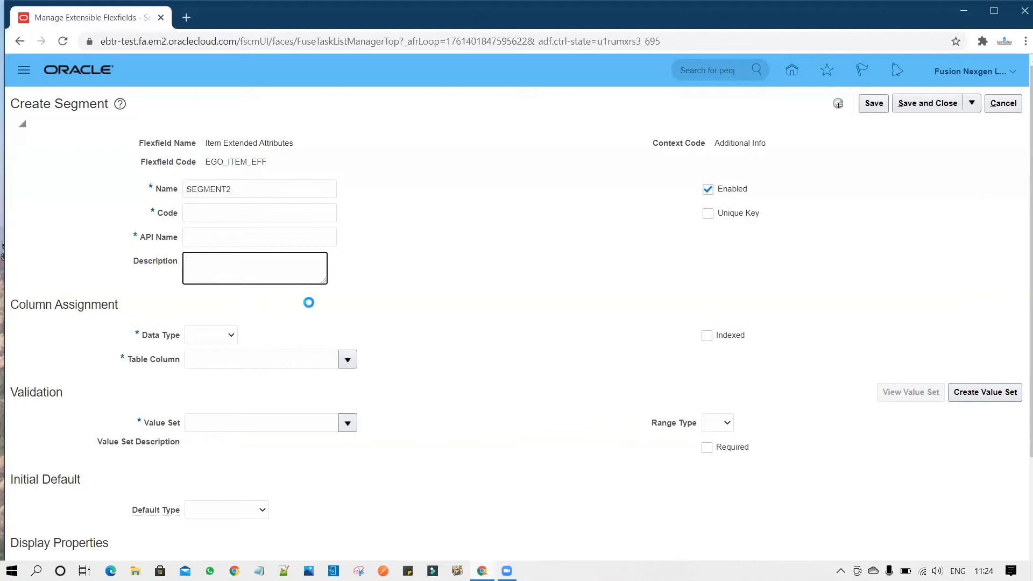
left_click(225, 338)
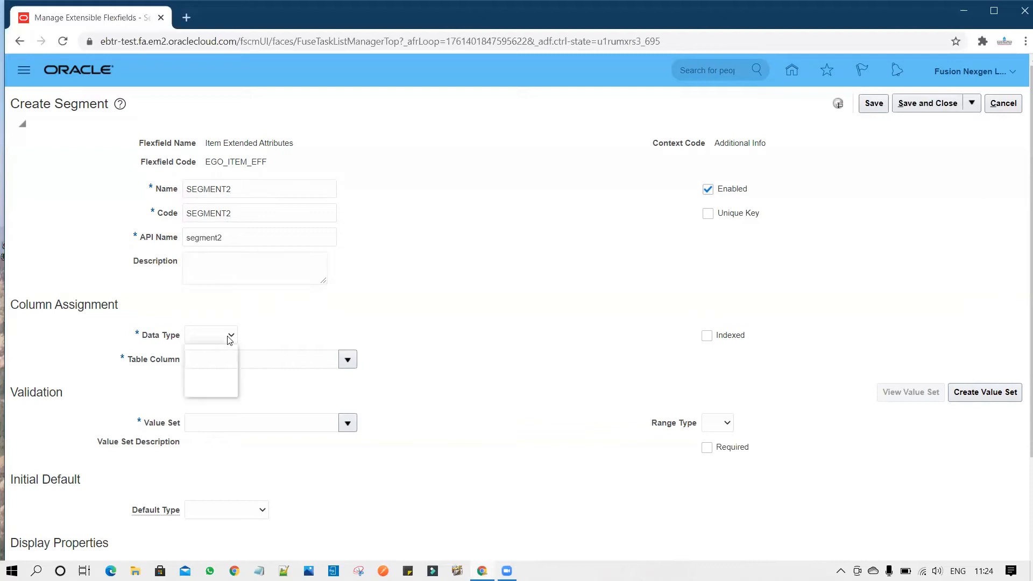
left_click(224, 361)
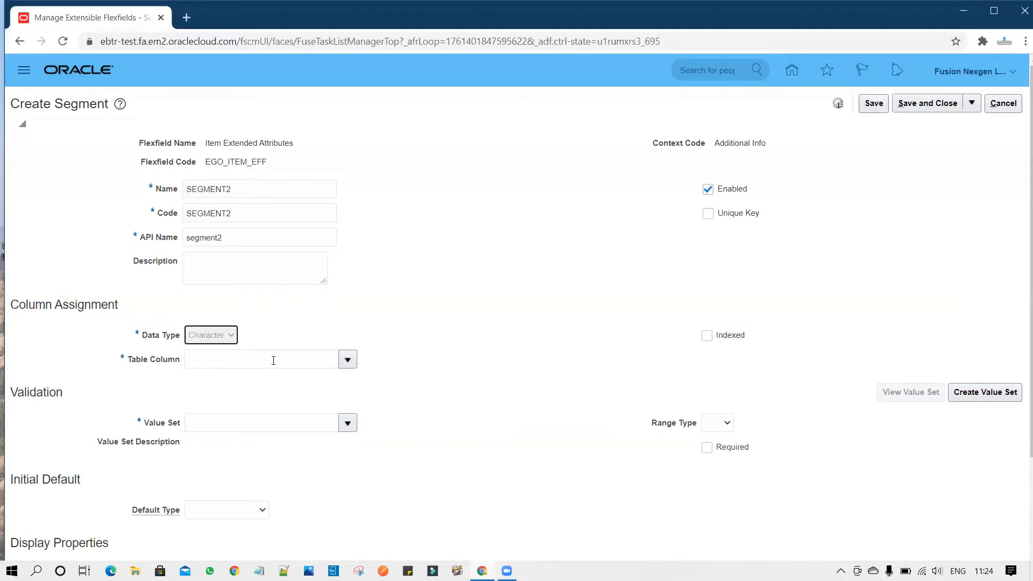
Assign value set 100 to SEGMENT2 and save and close the segment.
left_click(269, 424)
type("100")
key("Tab")
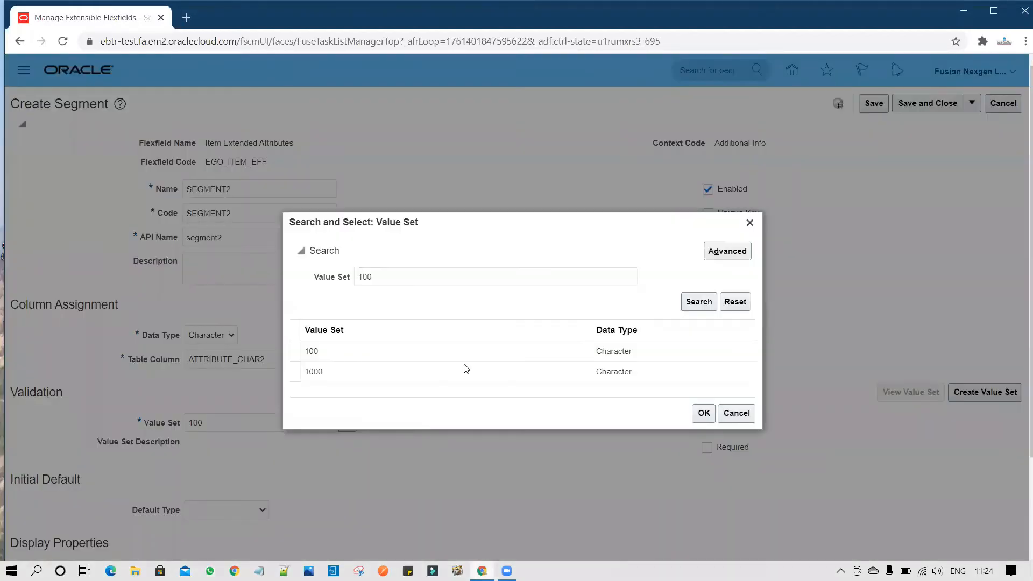
left_click(467, 350)
left_click(704, 413)
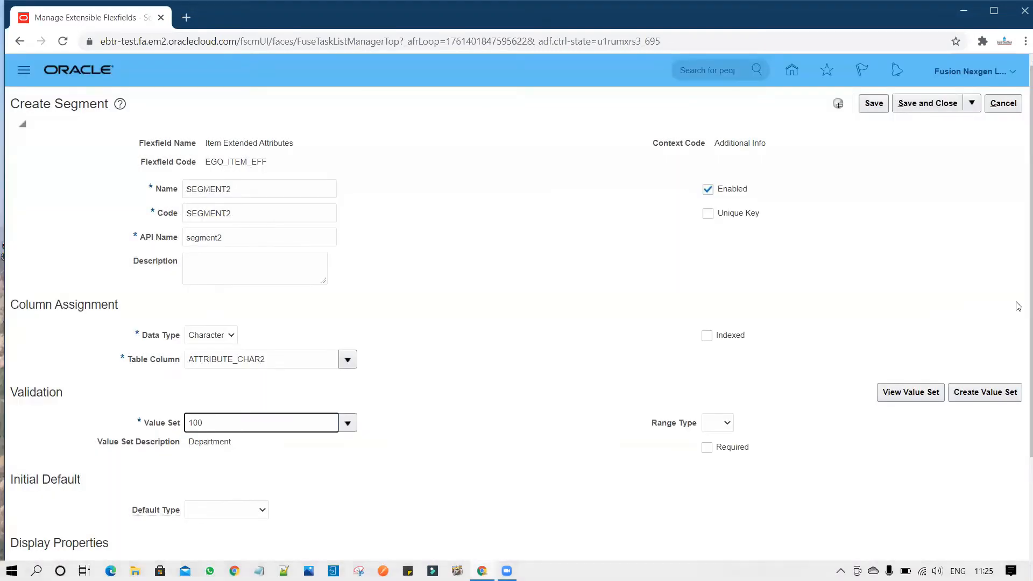
scroll(1018, 419, "down", 3)
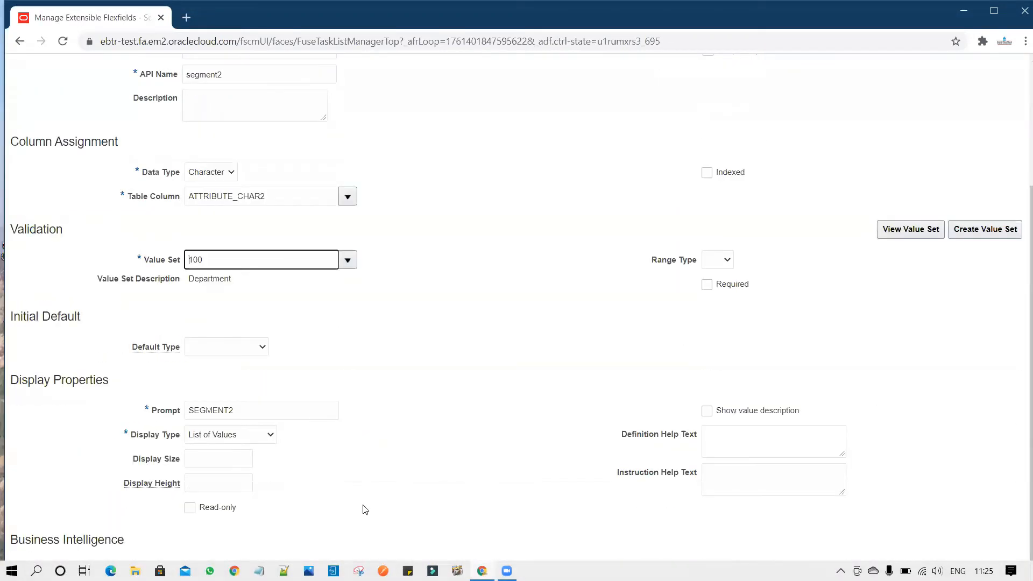
left_click(986, 241)
scroll(1018, 226, "up", 3)
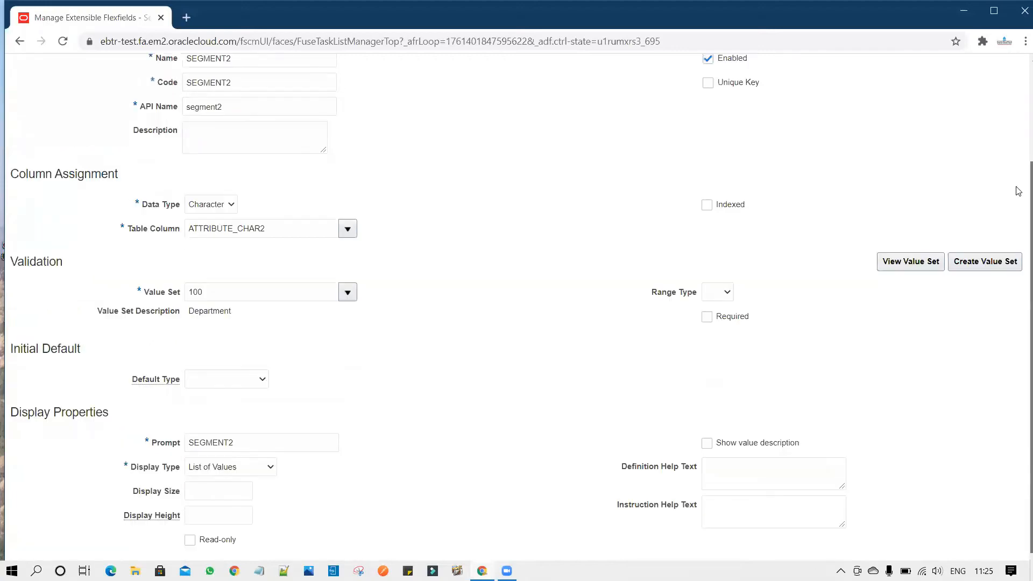
left_click(941, 103)
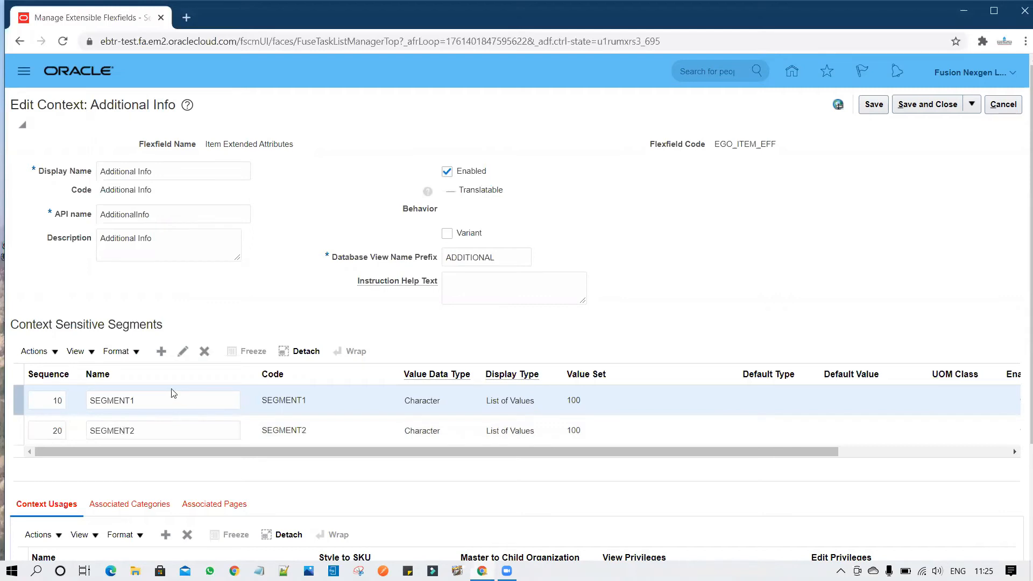
Start a third context-sensitive segment named SEGMENT3 with the data type Character.
left_click(161, 352)
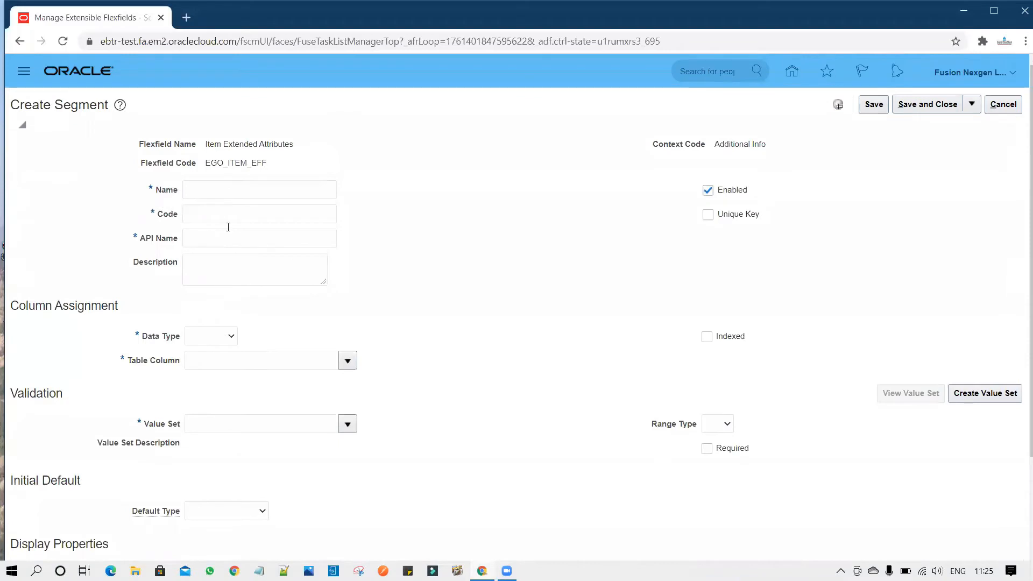
left_click(248, 188)
type("SEGMEN")
type("T1")
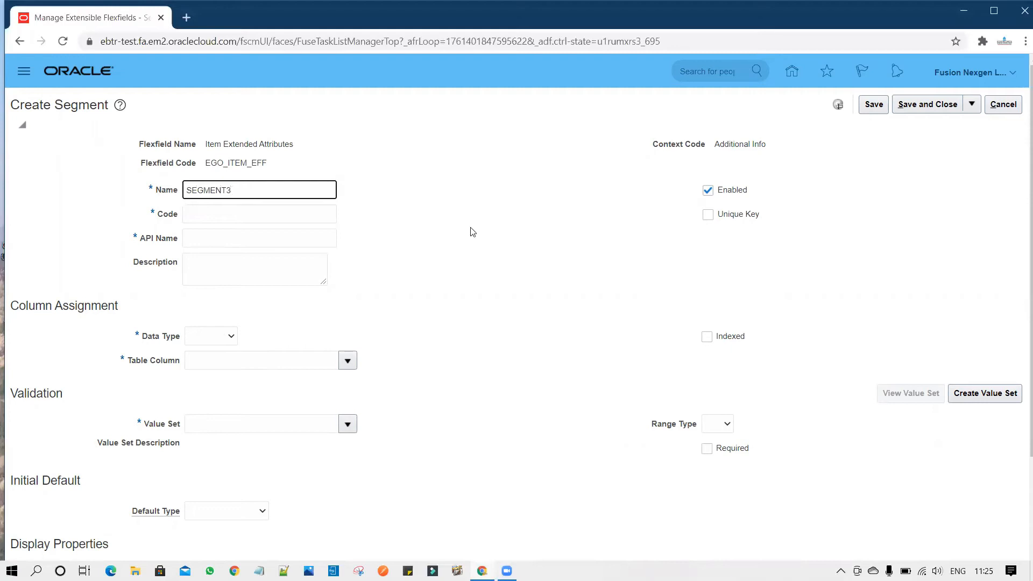
left_click(593, 249)
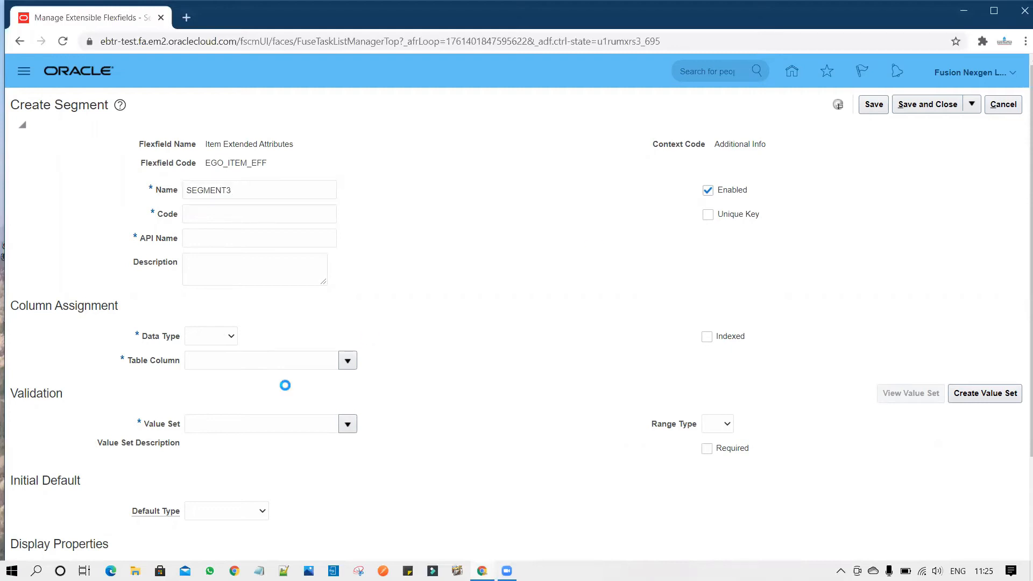
left_click(226, 337)
left_click(207, 358)
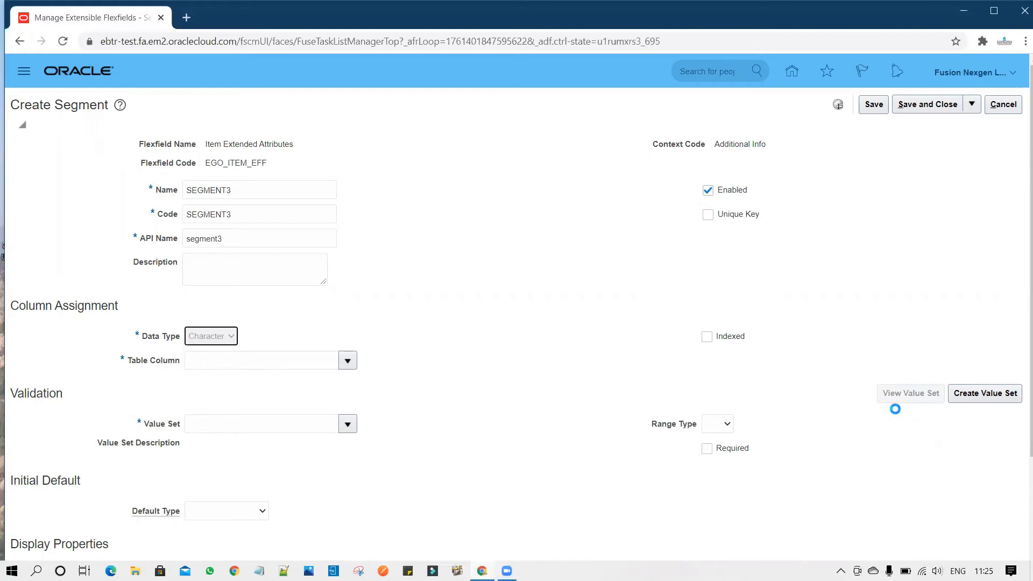
Start a new value set for SEGMENT3 with code and description SEGMENT3 and the module Inventory Management.
left_click(986, 395)
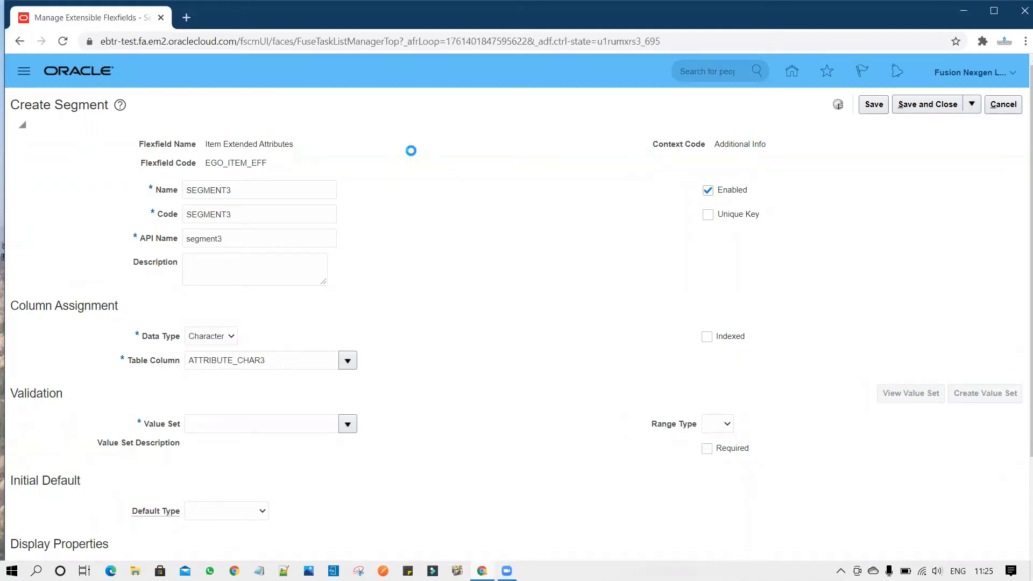
left_click(339, 133)
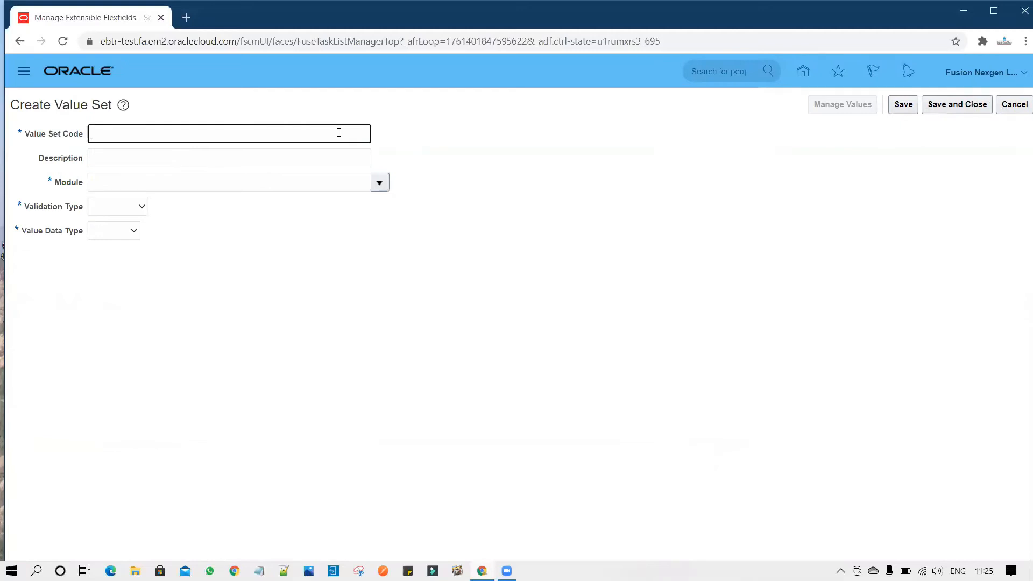
type("SEGMENT3")
left_click(320, 157)
type("SEGMENT3")
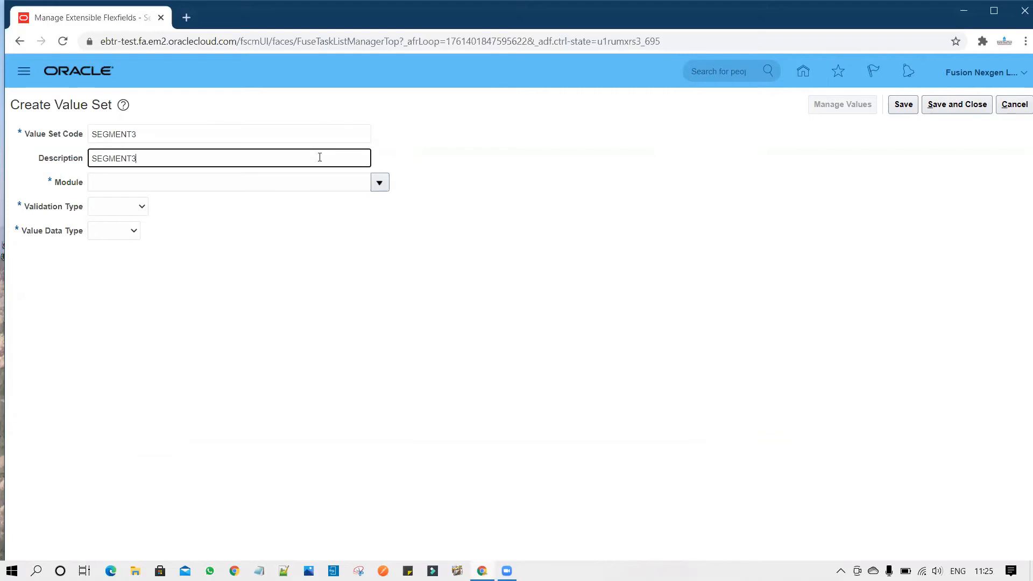
left_click(350, 181)
type("Invemn")
key("BackSpace")
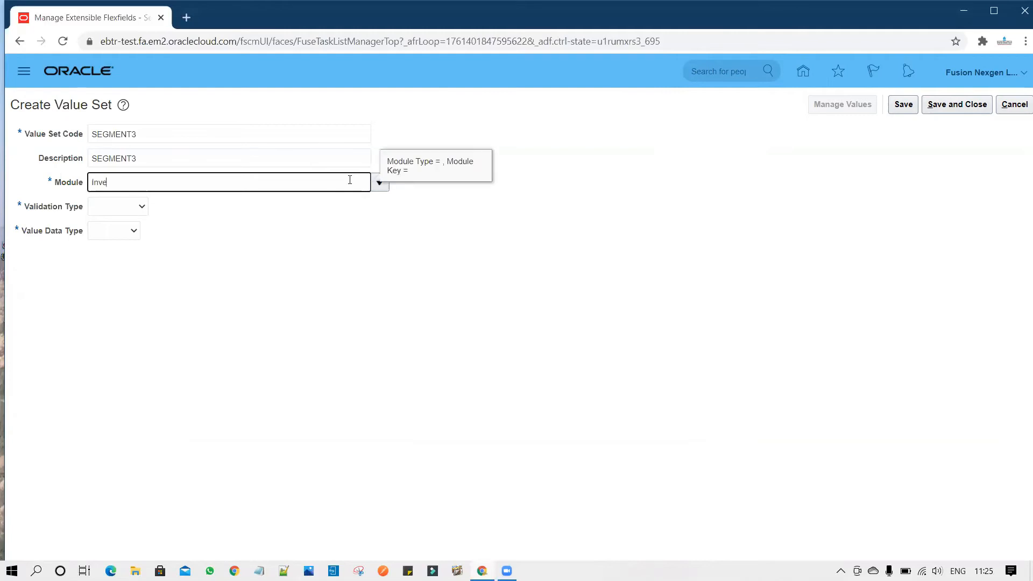
type("ntory Managemen")
Define the value set as Independent with Character data type, Text subtype and a maximum length of 5, and save it.
left_click(139, 208)
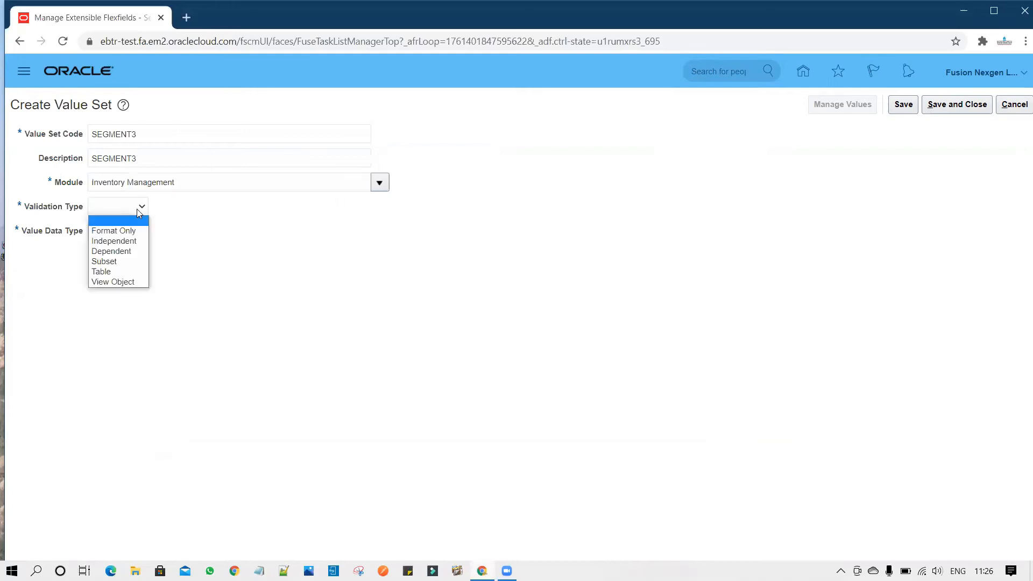
left_click(129, 245)
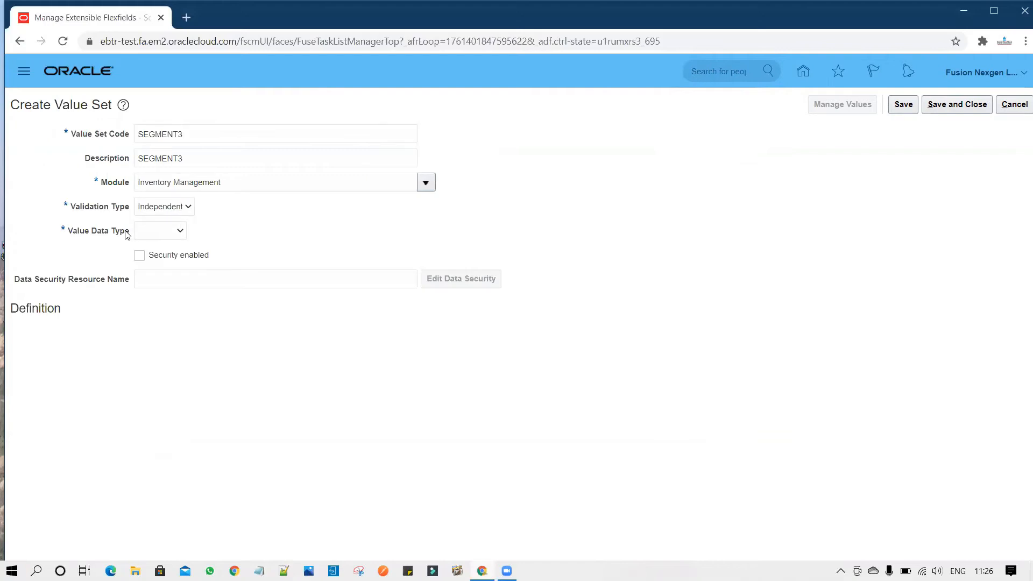
left_click(146, 231)
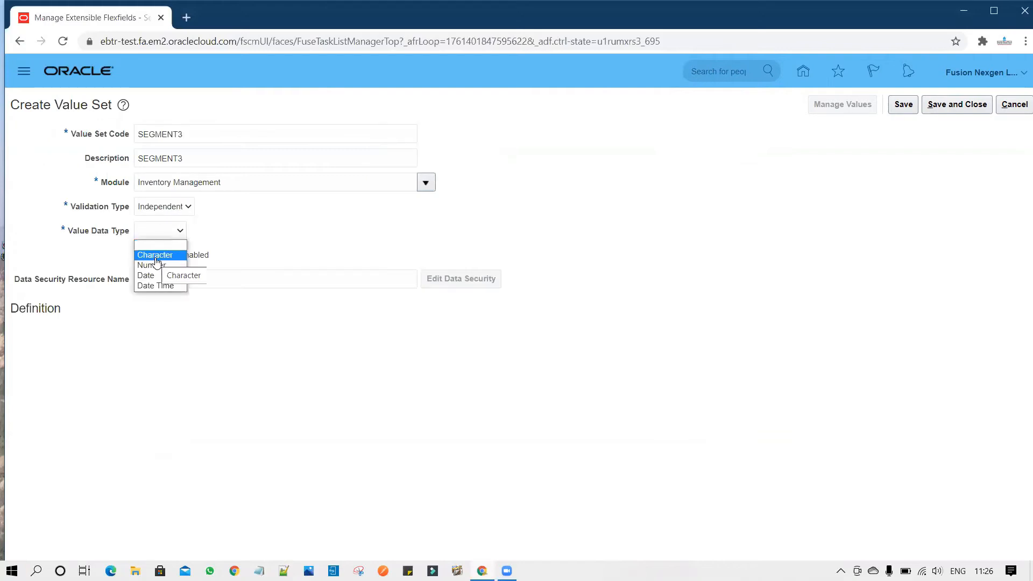
left_click(155, 257)
left_click(129, 336)
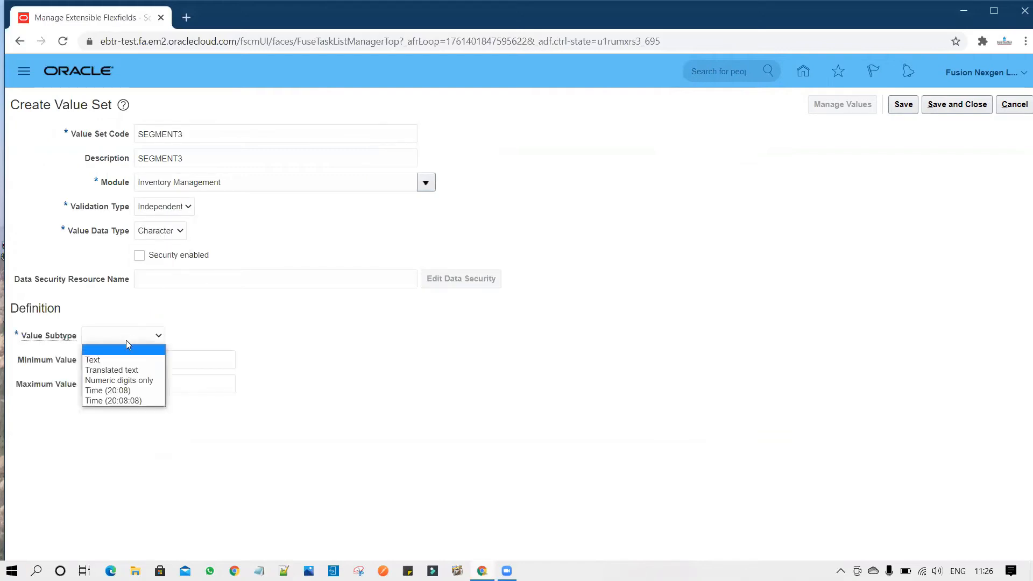
left_click(126, 361)
left_click(104, 360)
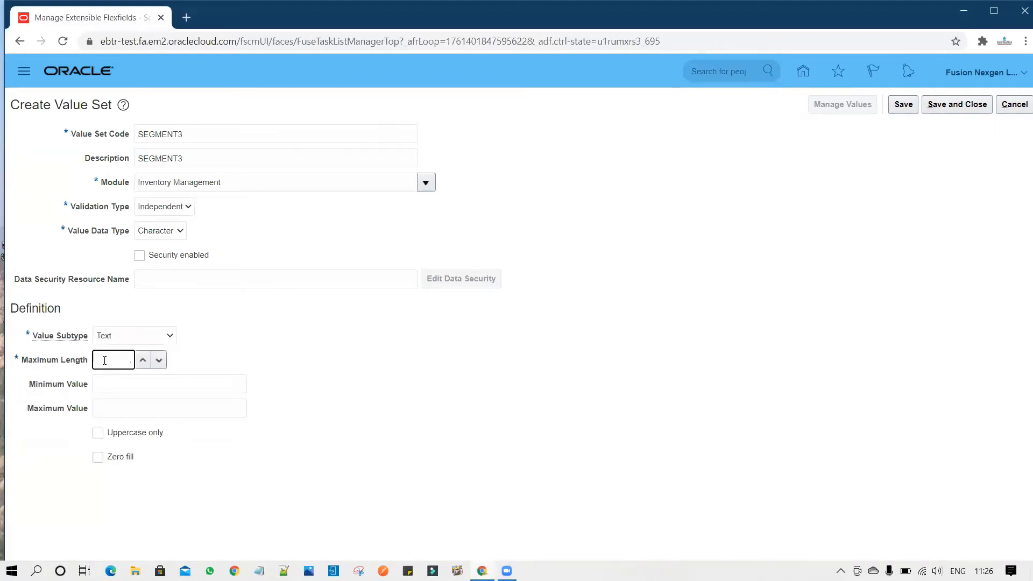
left_click(397, 358)
left_click(907, 114)
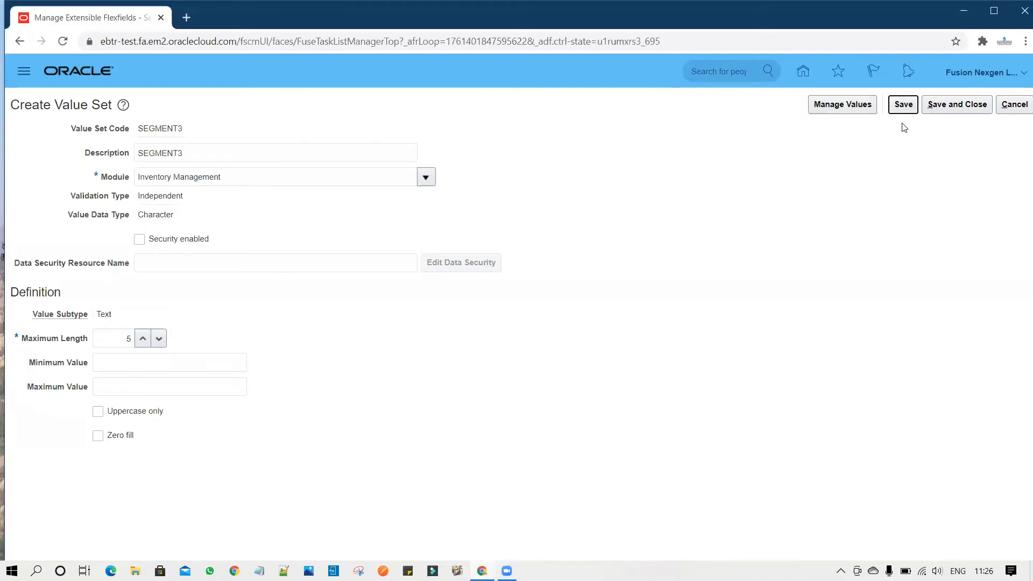
Add the values US and INDIA to the SEGMENT3 value set, and save and close the values and the value set.
left_click(835, 107)
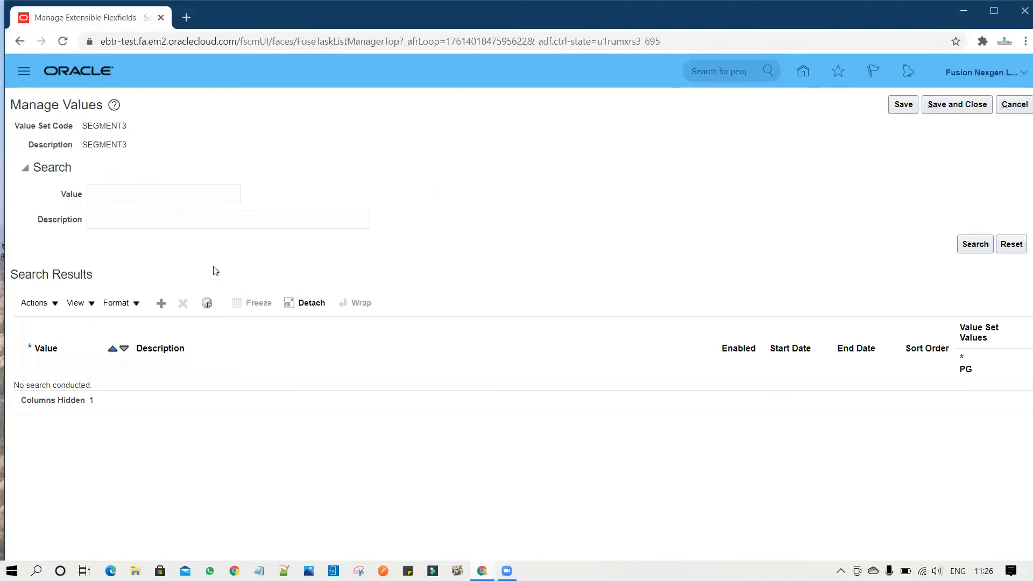
left_click(162, 303)
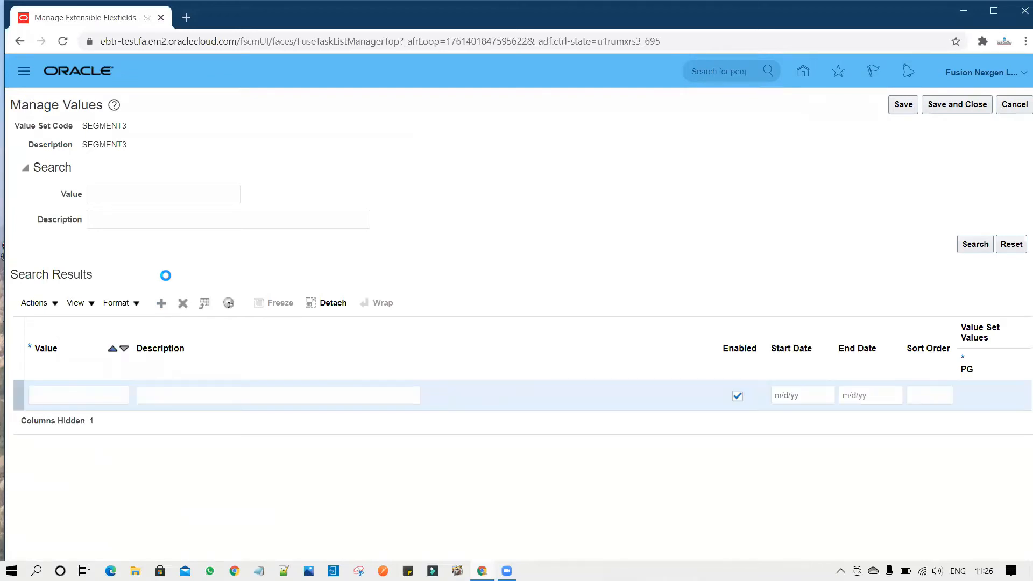
left_click(114, 390)
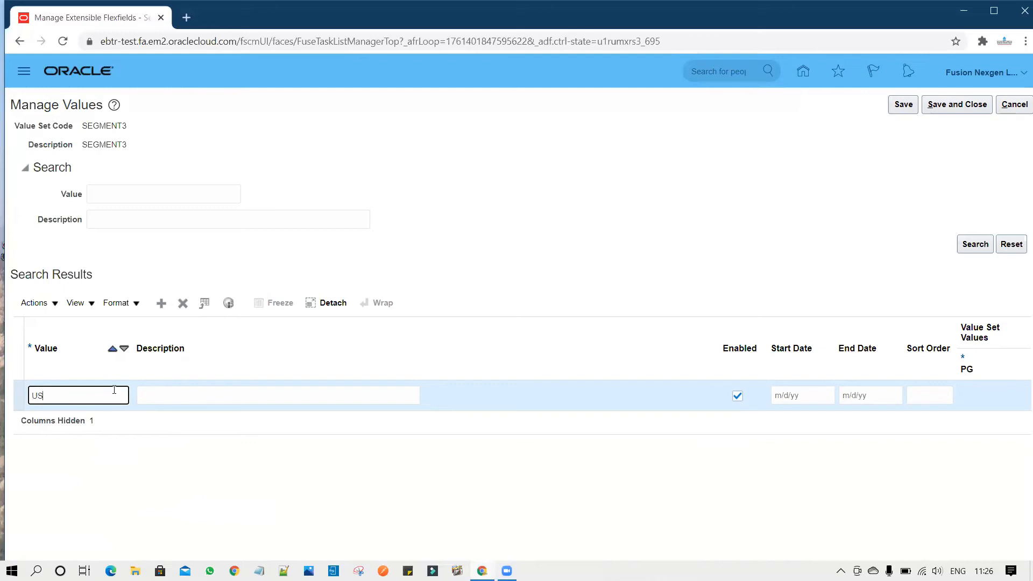
left_click(161, 303)
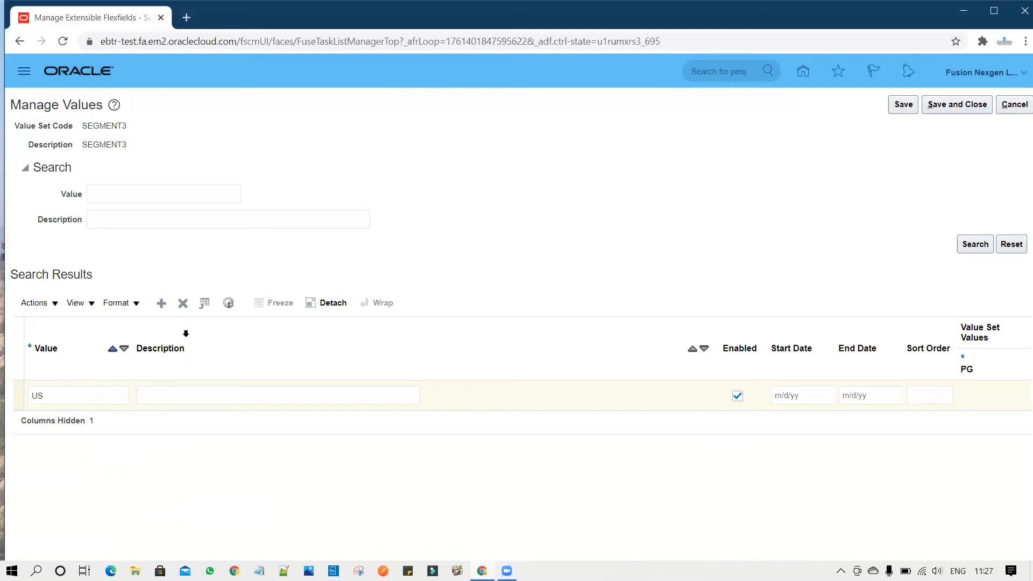
left_click(92, 396)
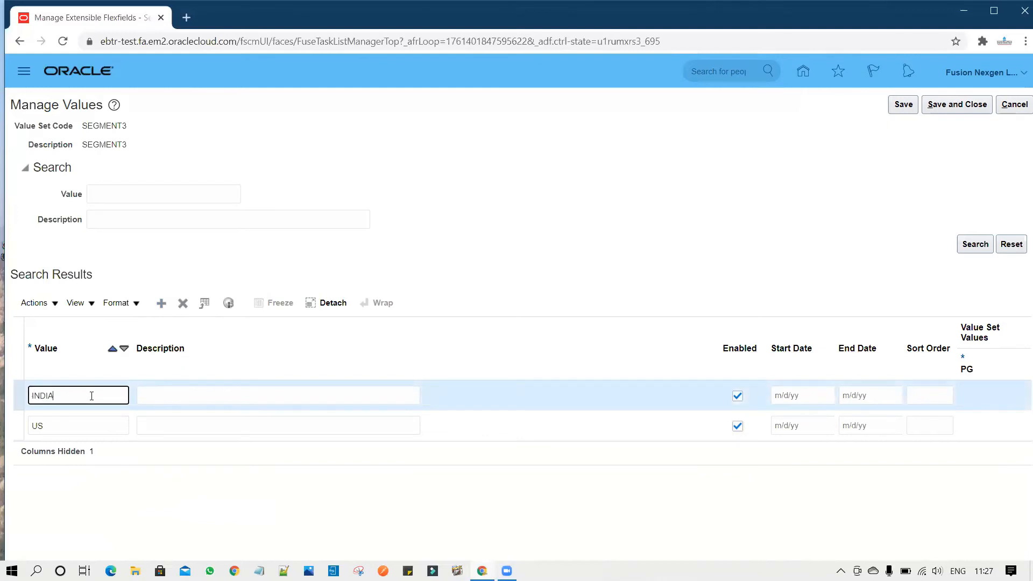
left_click(190, 399)
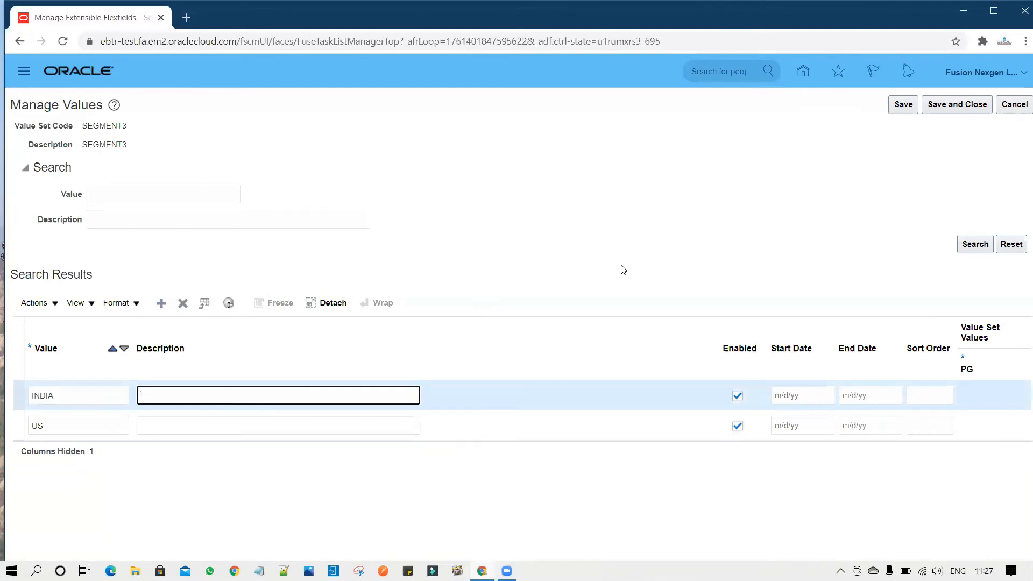
left_click(942, 106)
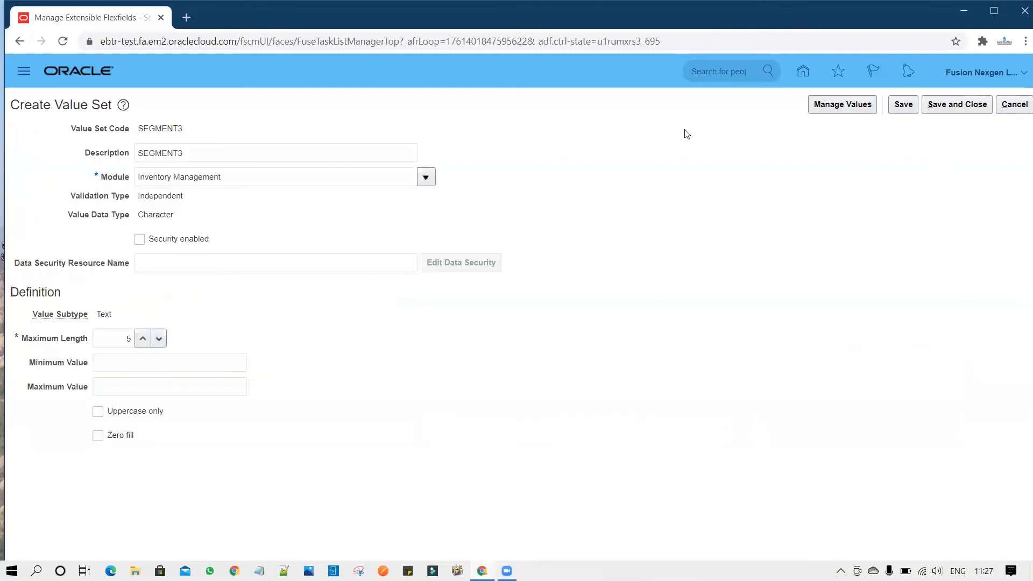
left_click(951, 105)
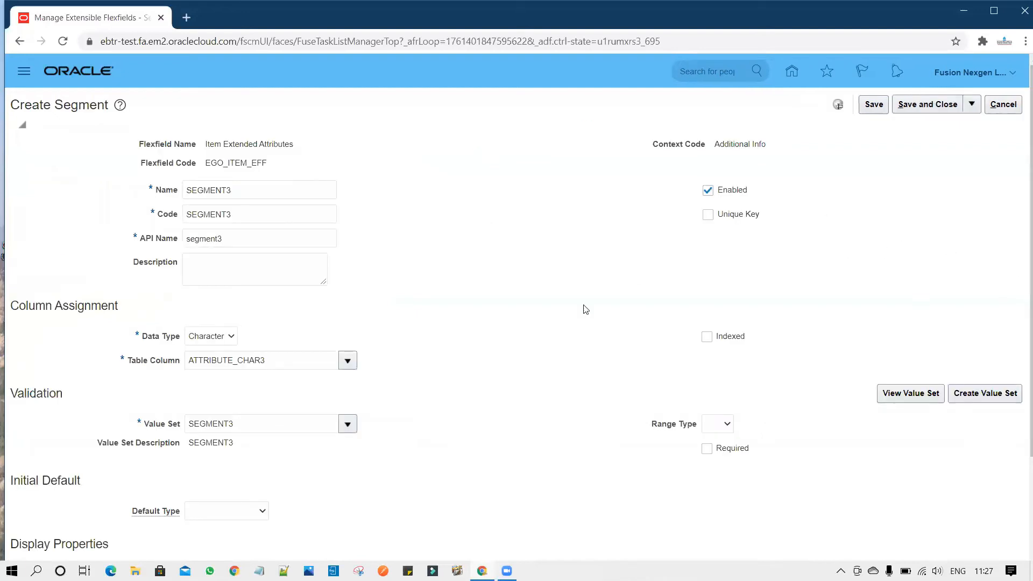
Set SEGMENT3's display type to Drop-down List and save and close the segment.
scroll(521, 311, "down", 3)
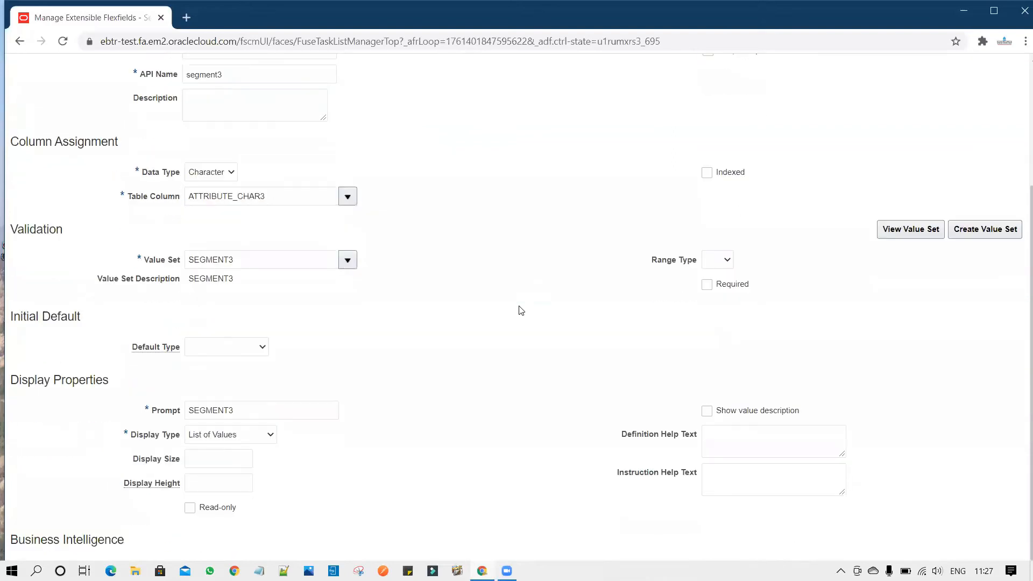
left_click(268, 435)
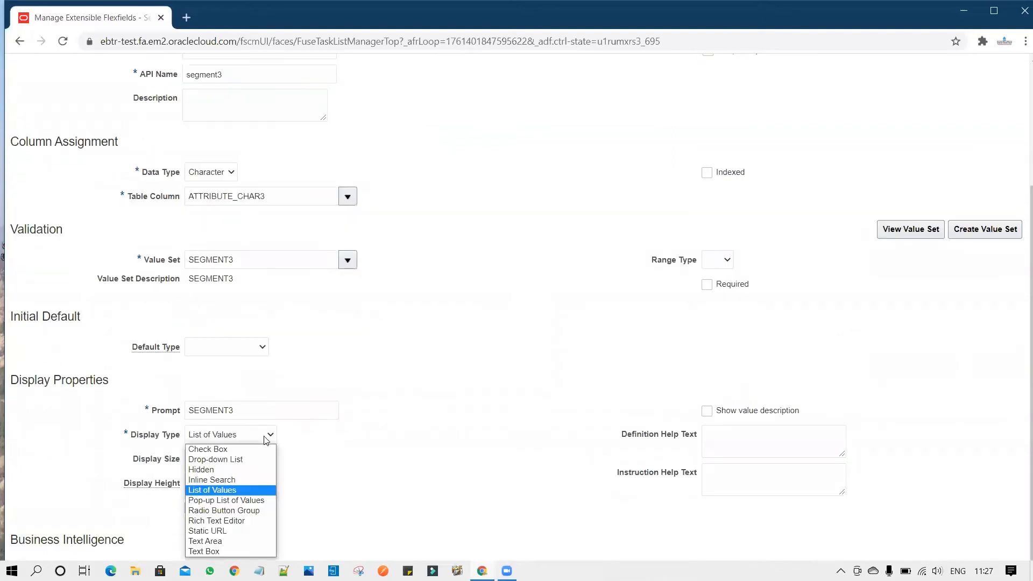
left_click(253, 461)
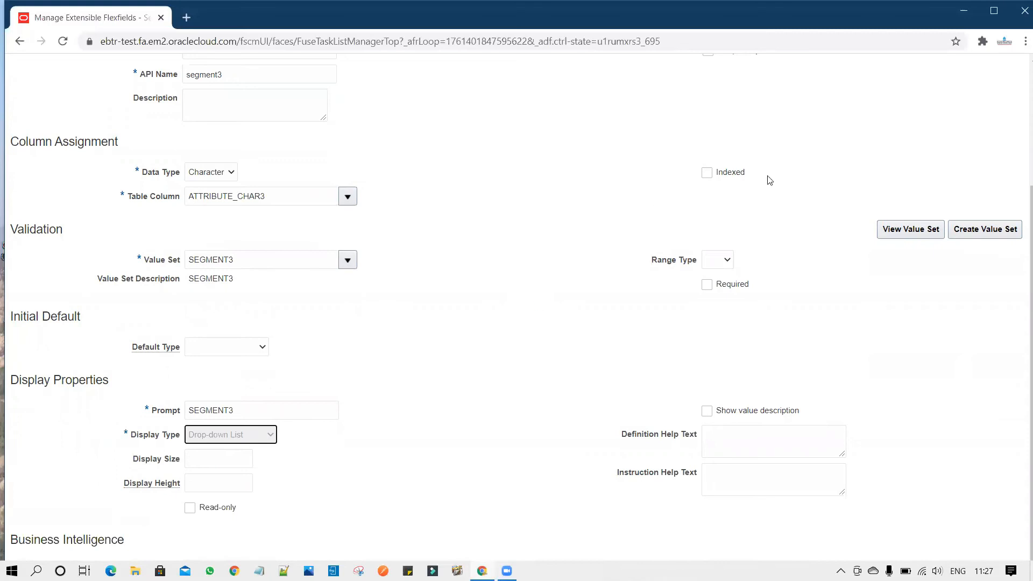
scroll(973, 127, "up", 3)
left_click(928, 105)
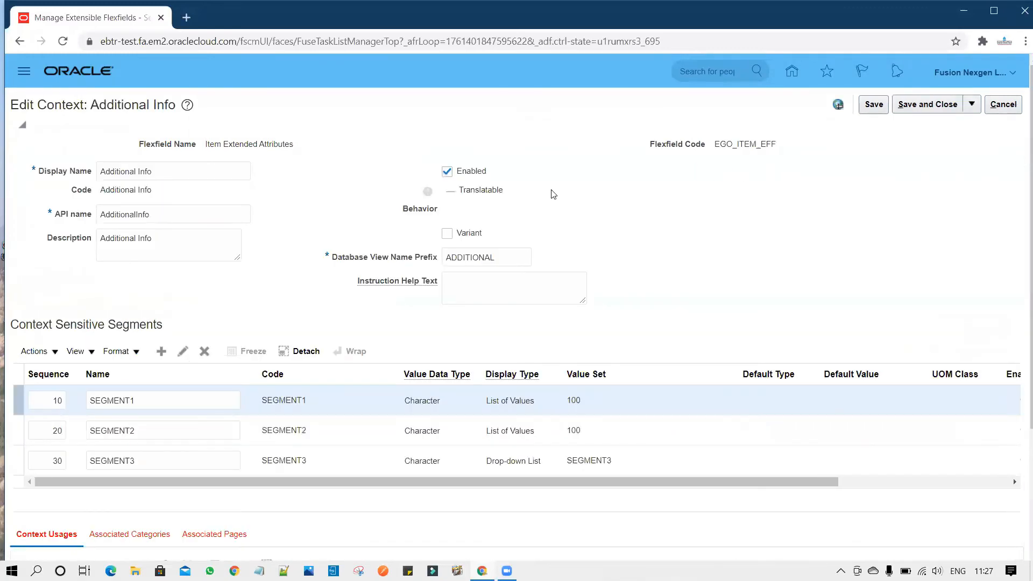
Copy the context's display name Additional Info, and save and close the context and the context management page.
left_click(98, 167)
triple_click(98, 168)
key("ctrl+c")
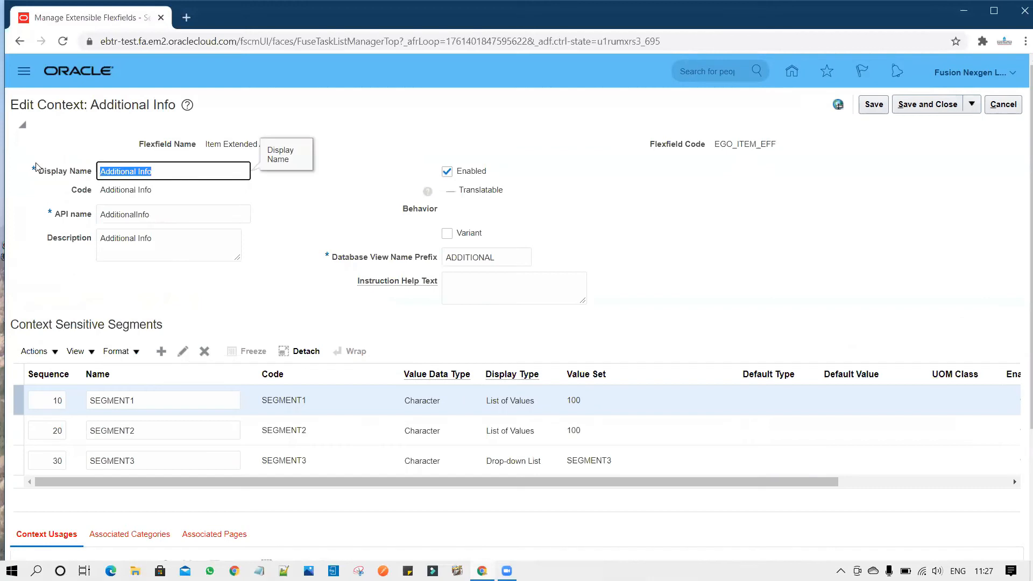
left_click(928, 105)
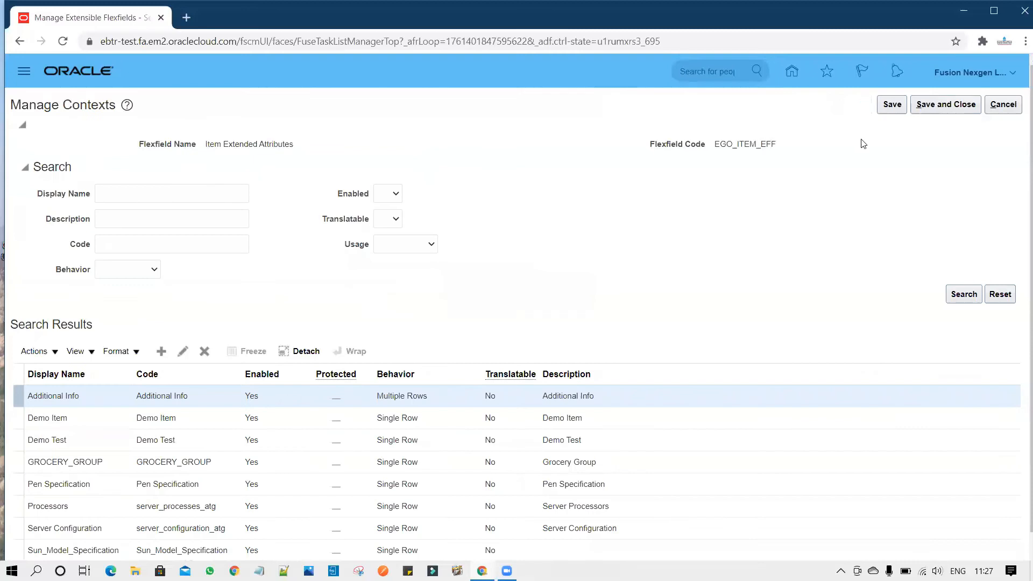
left_click(945, 106)
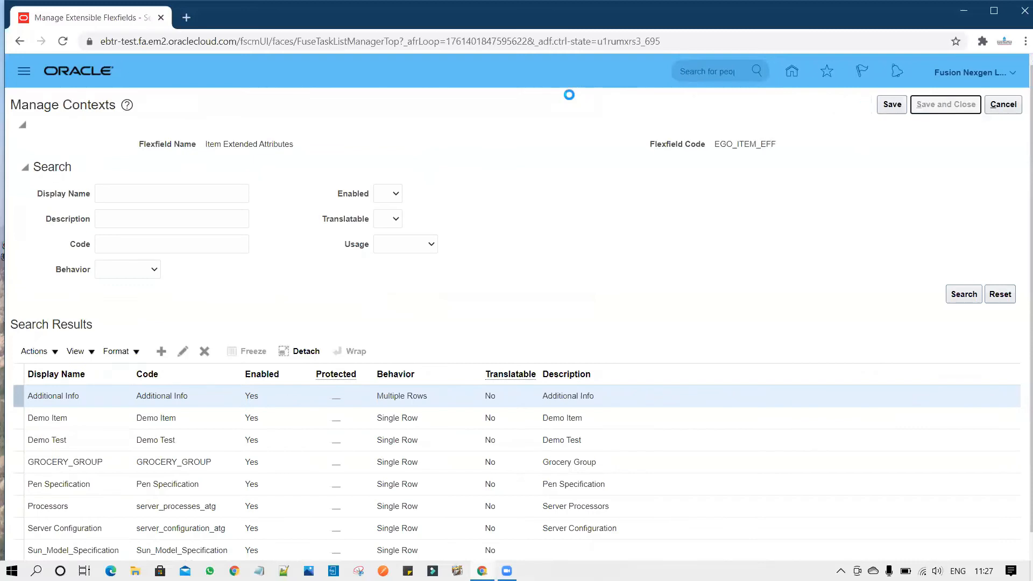
Associate the Additional Info context with the Root Item Class category.
left_click(376, 296)
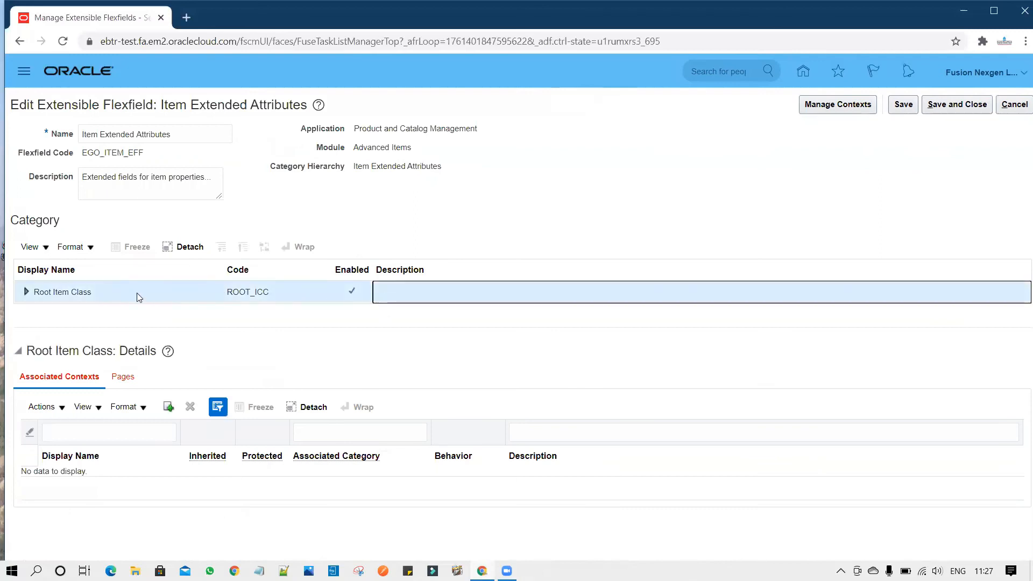
left_click(169, 407)
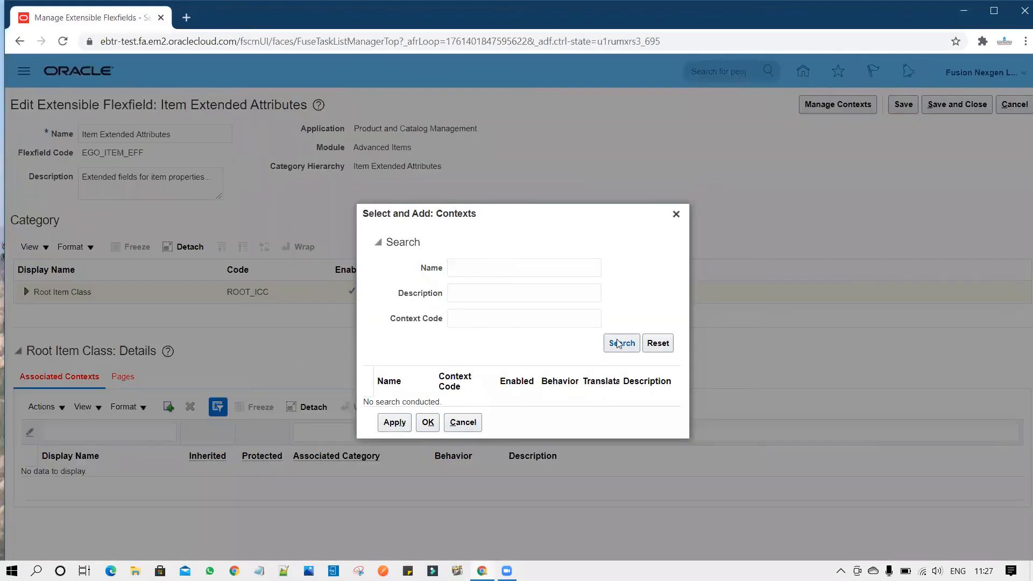
left_click(608, 344)
left_click(415, 391)
left_click(414, 439)
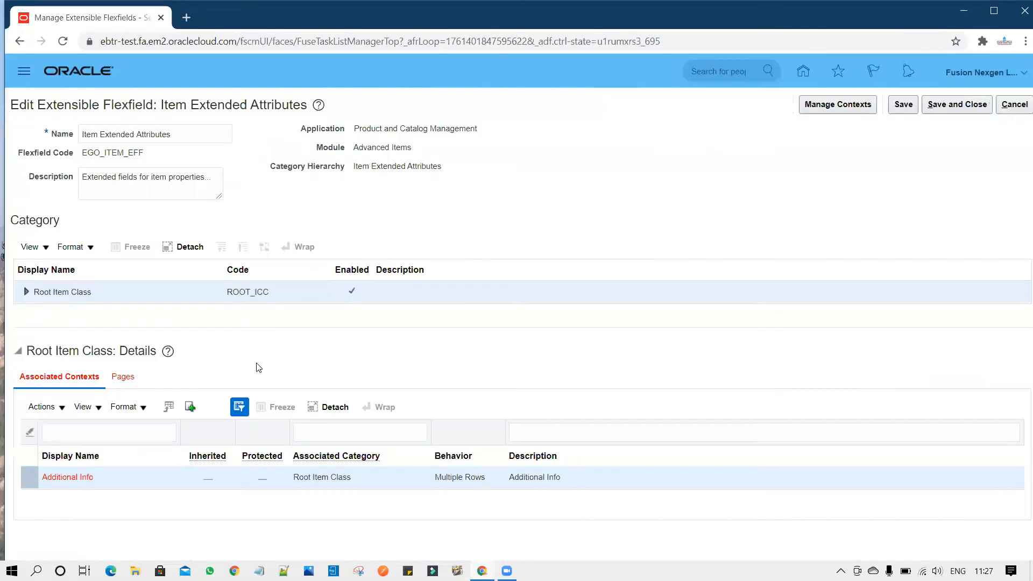
Create a Root Item Class page with display name and code Additional Info and usage Item, and save the flexfield.
left_click(127, 379)
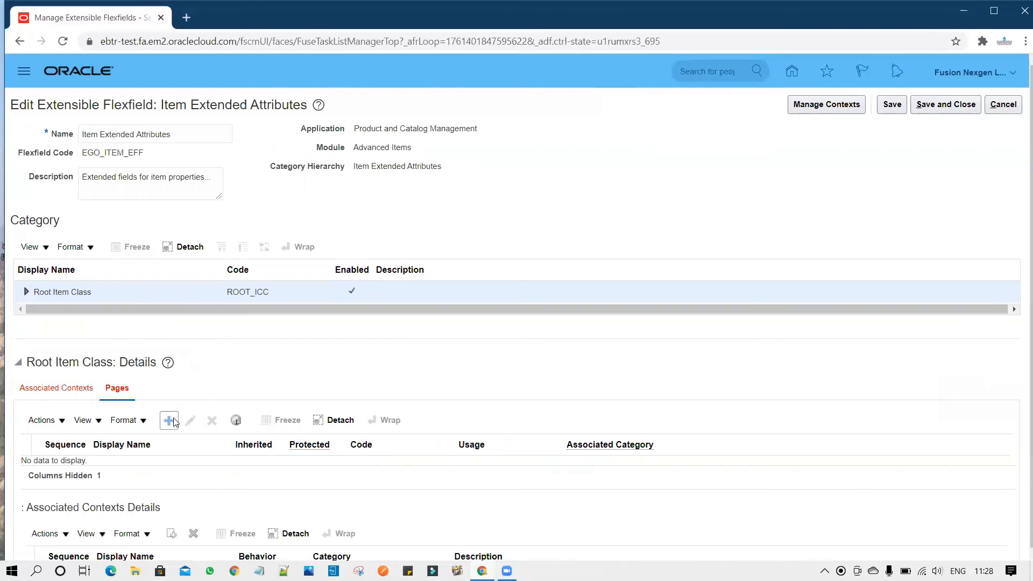
left_click(170, 421)
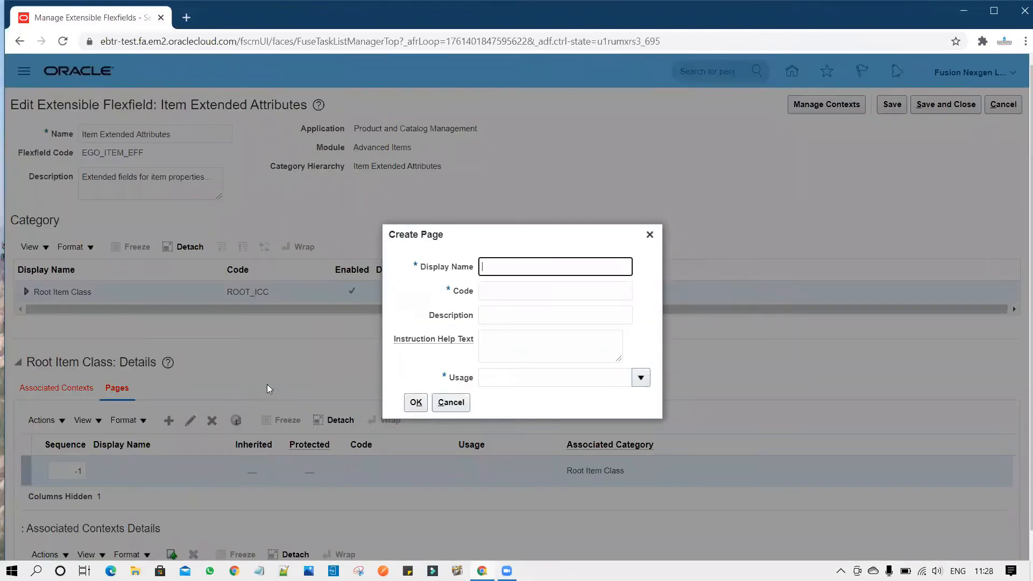
key("ctrl+v")
left_click(546, 315)
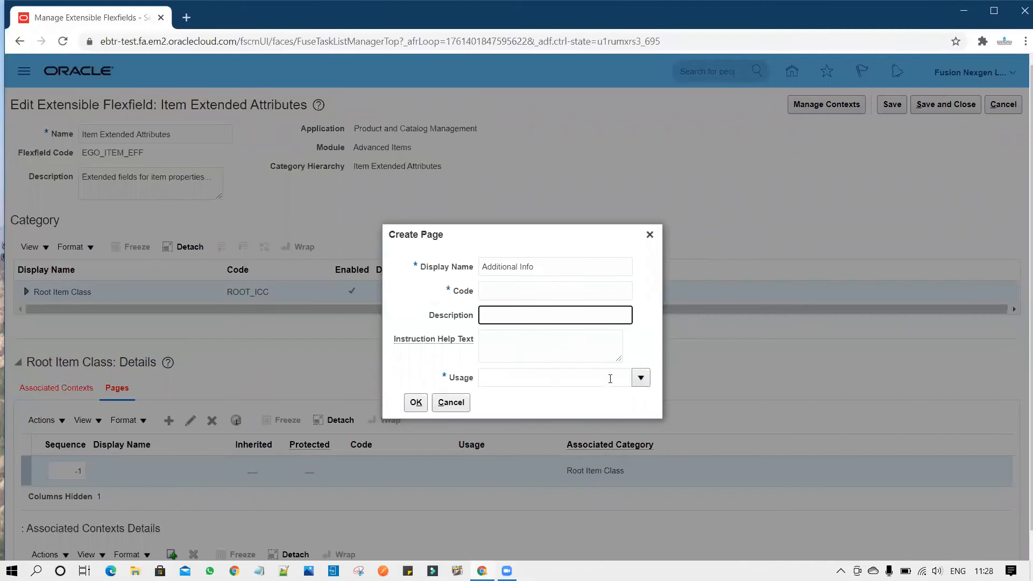
left_click(649, 377)
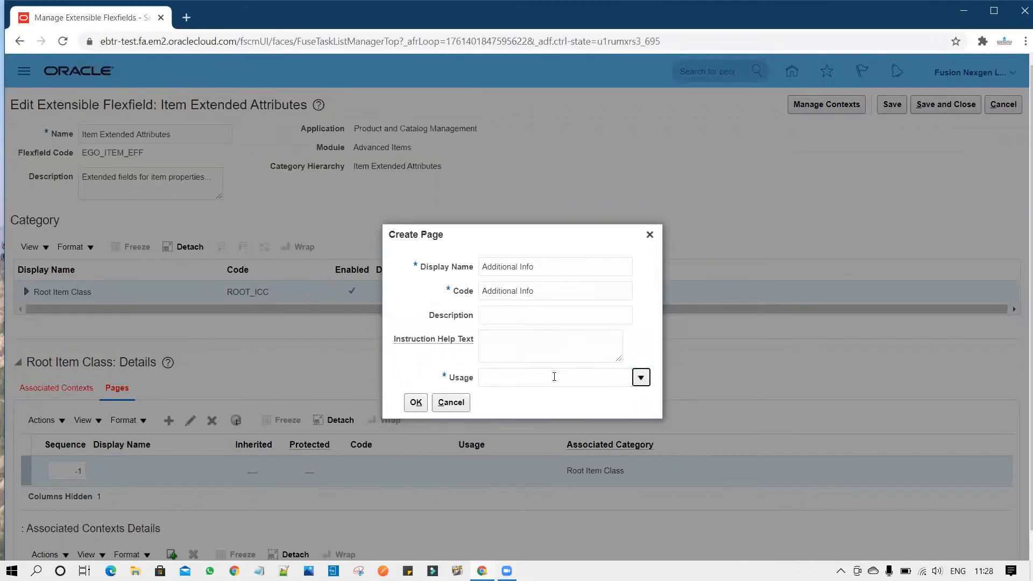
left_click(526, 402)
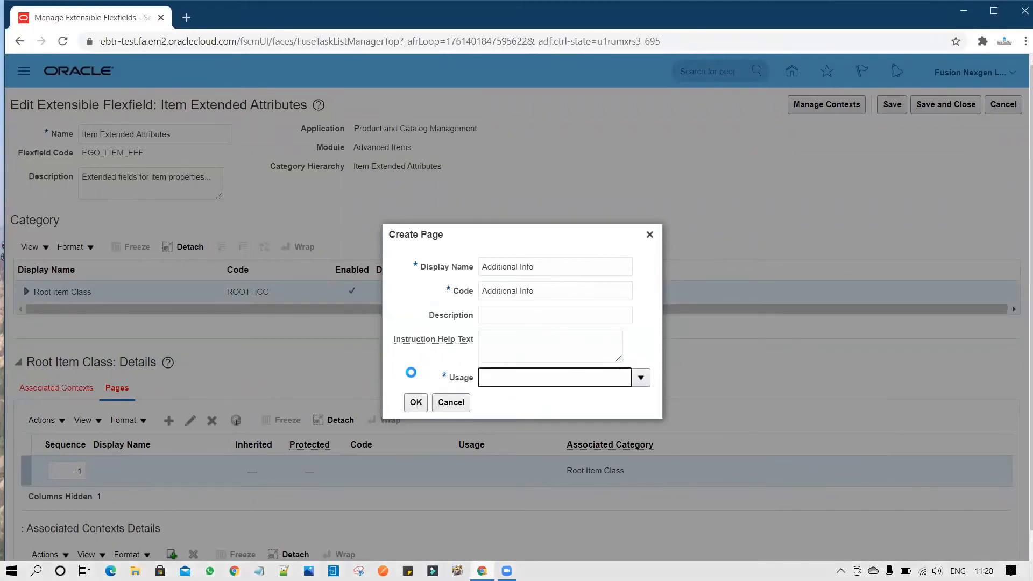
left_click(416, 402)
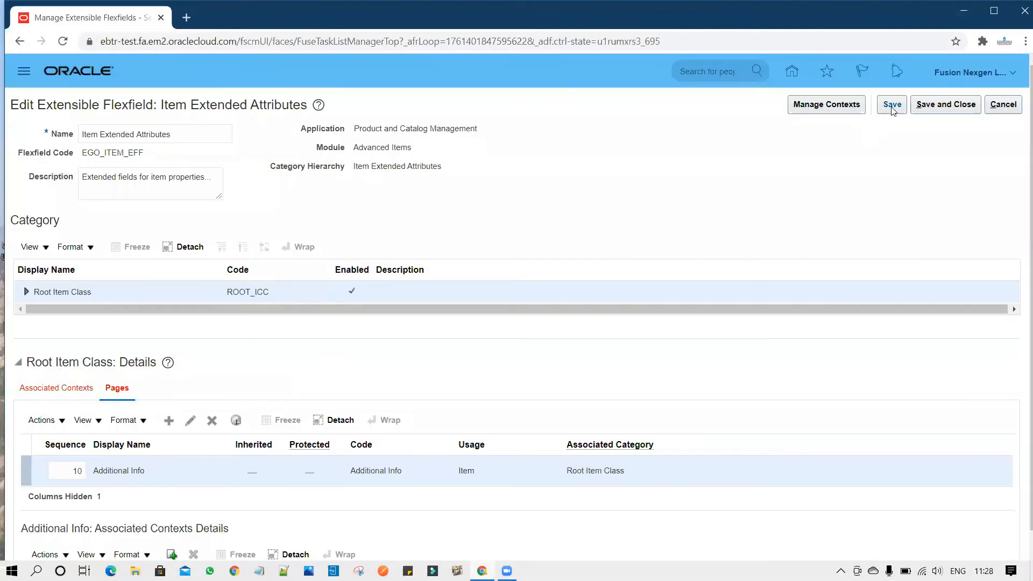
left_click(892, 105)
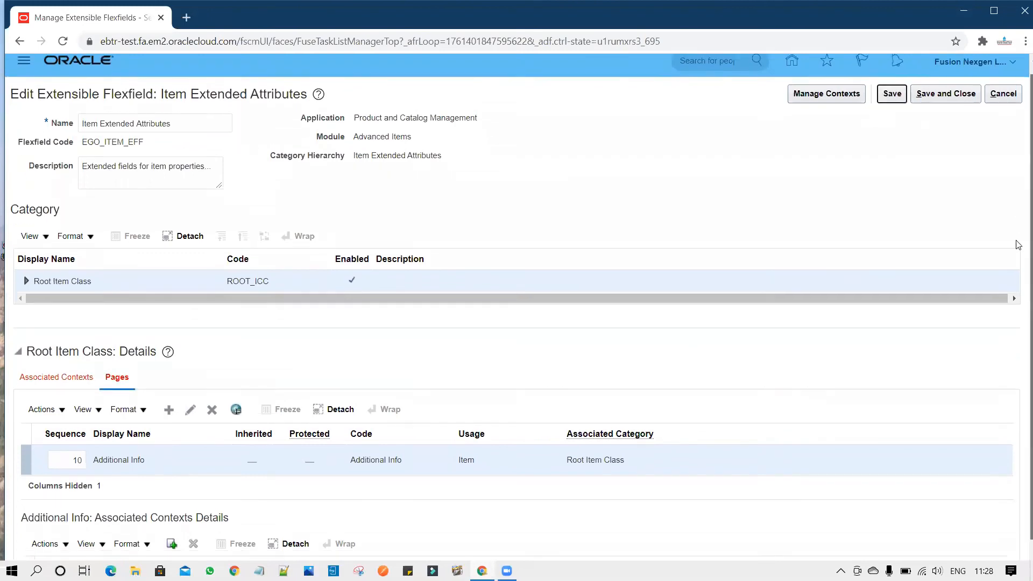
Add the Additional Info context to the Additional Info page's associated contexts.
scroll(1019, 243, "down", 1)
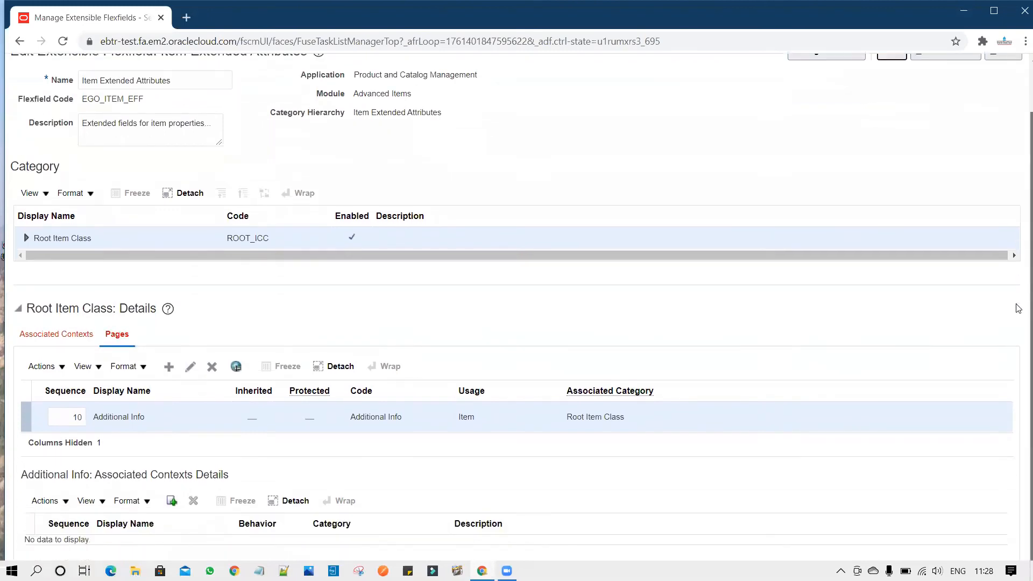
left_click(173, 500)
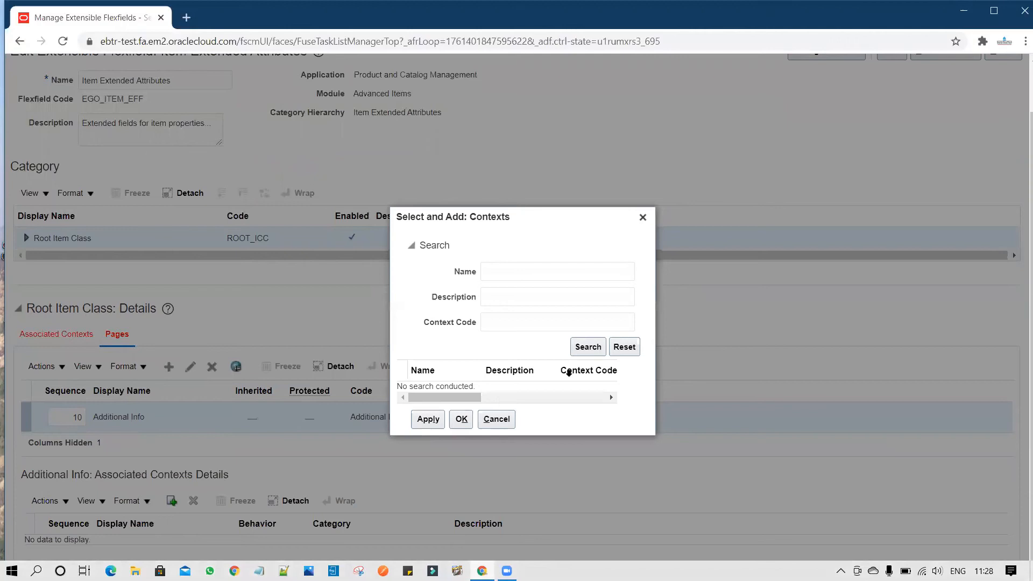
left_click(588, 350)
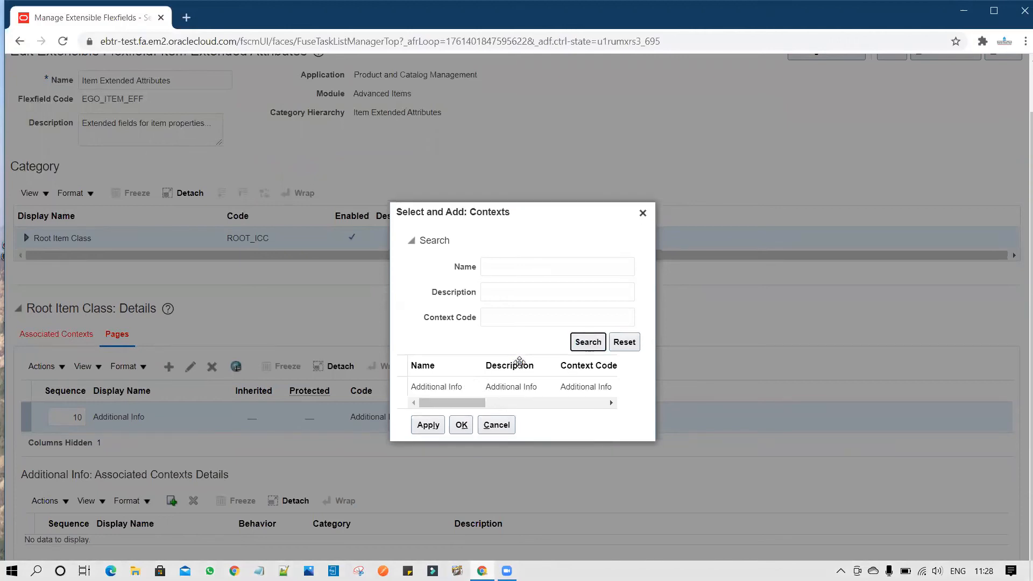
left_click(469, 388)
left_click(462, 425)
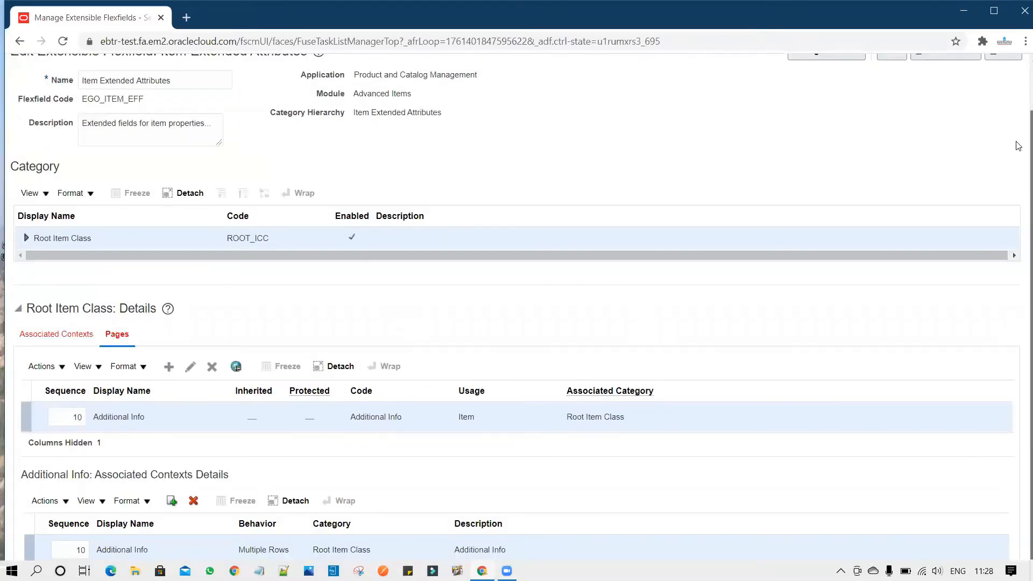
Save and close the Item Extended Attributes flexfield, then deploy it offline and refresh its deployment status.
scroll(1019, 129, "up", 2)
left_click(954, 100)
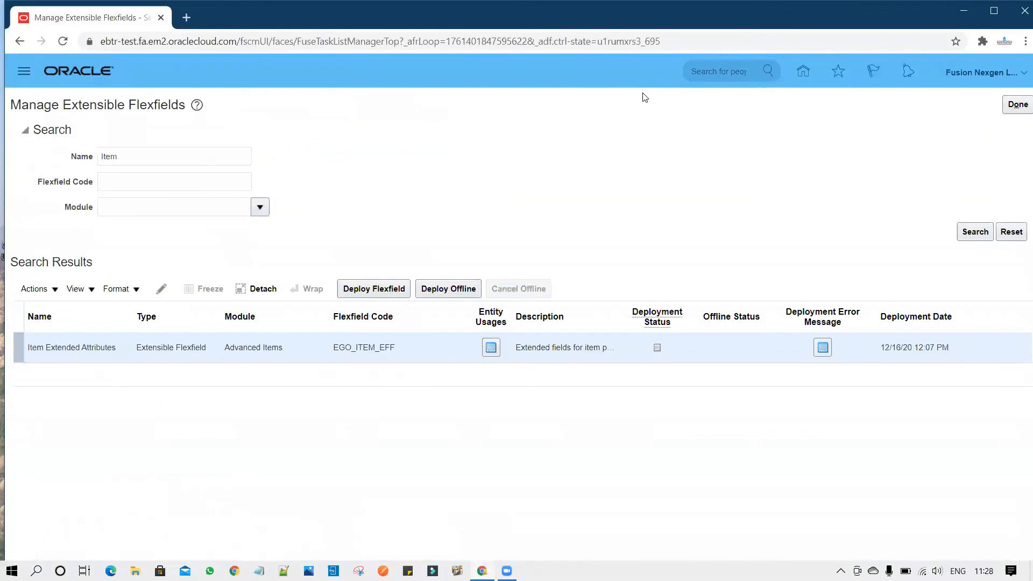
left_click(446, 291)
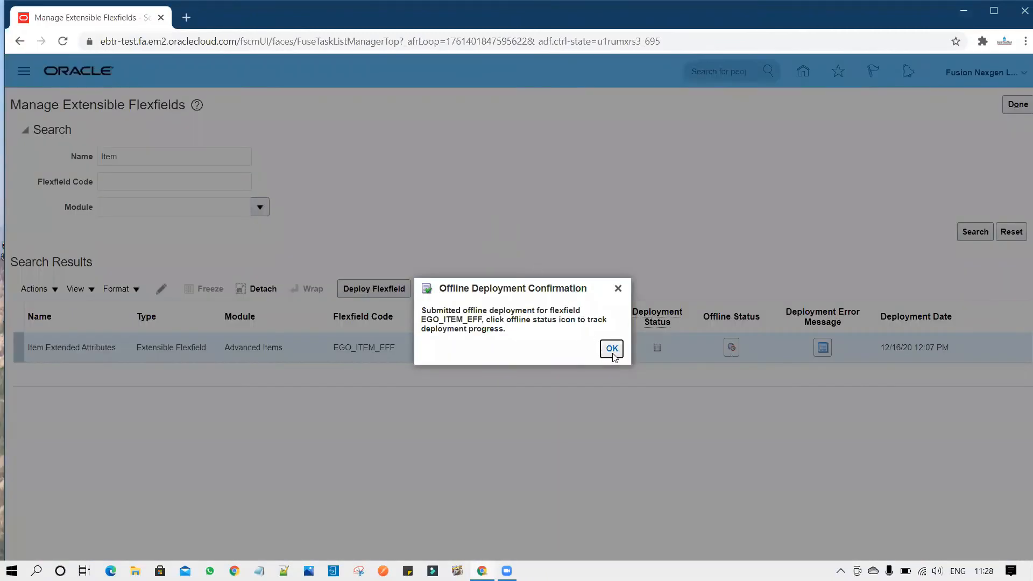
left_click(612, 349)
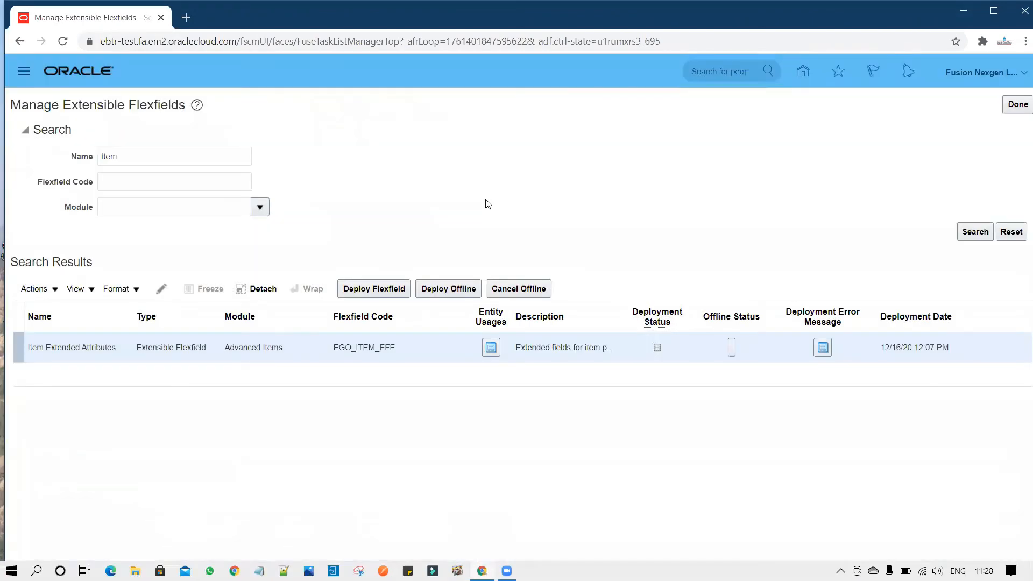
left_click(976, 232)
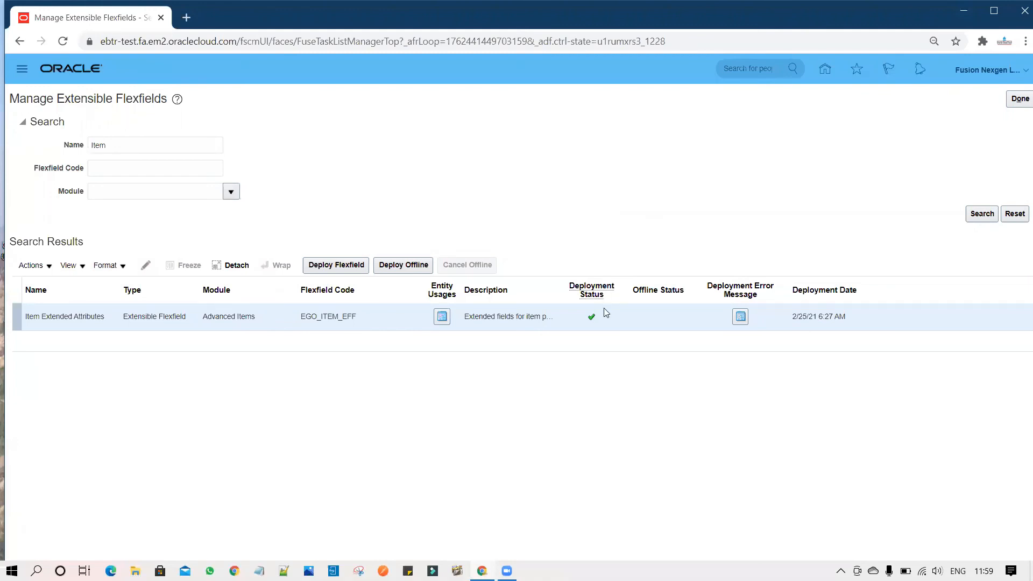
Return to the home page and open the Product Information Management work area under Product Management.
left_click(827, 74)
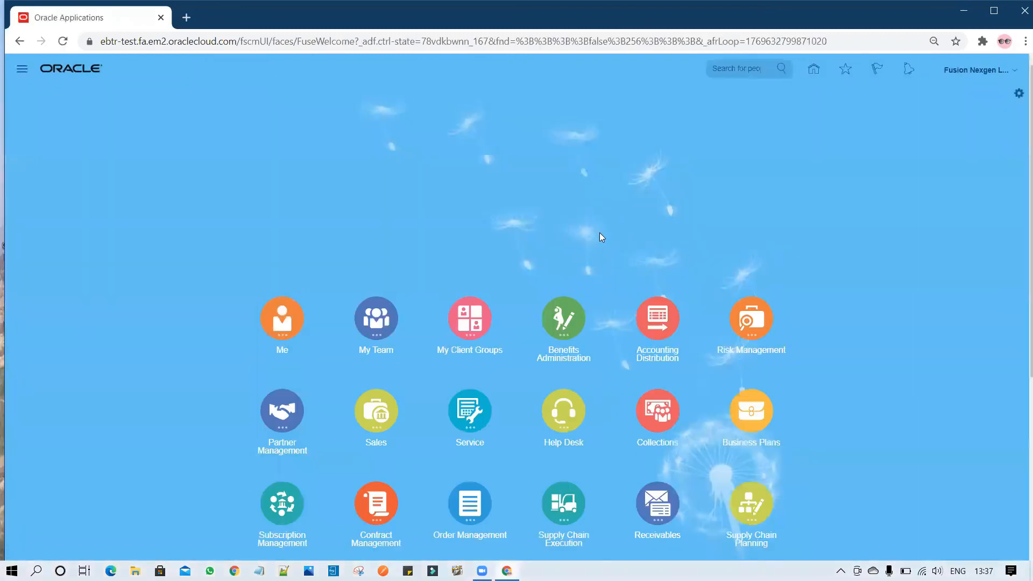
scroll(657, 193, "down", 3)
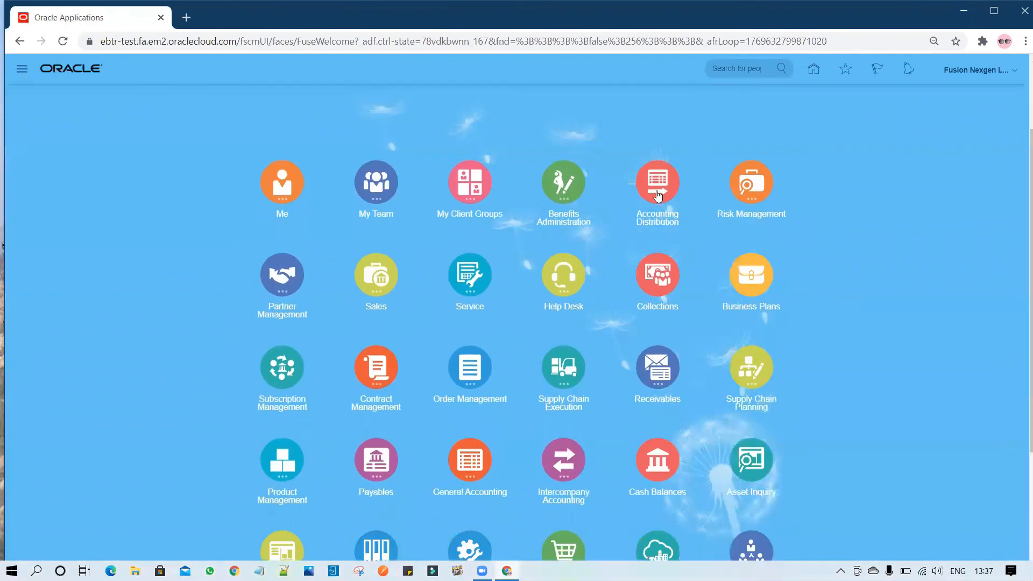
left_click(276, 442)
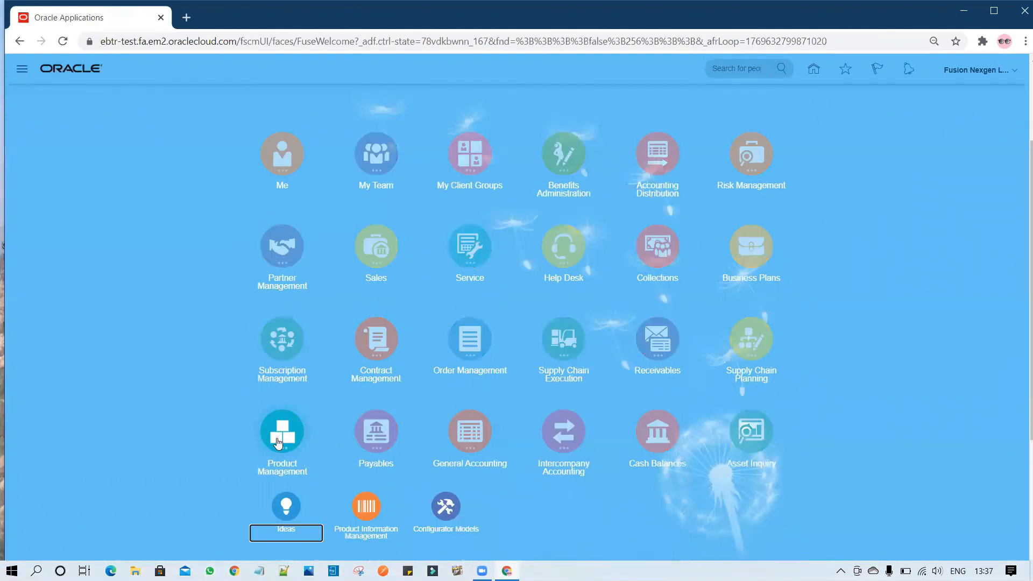
left_click(368, 511)
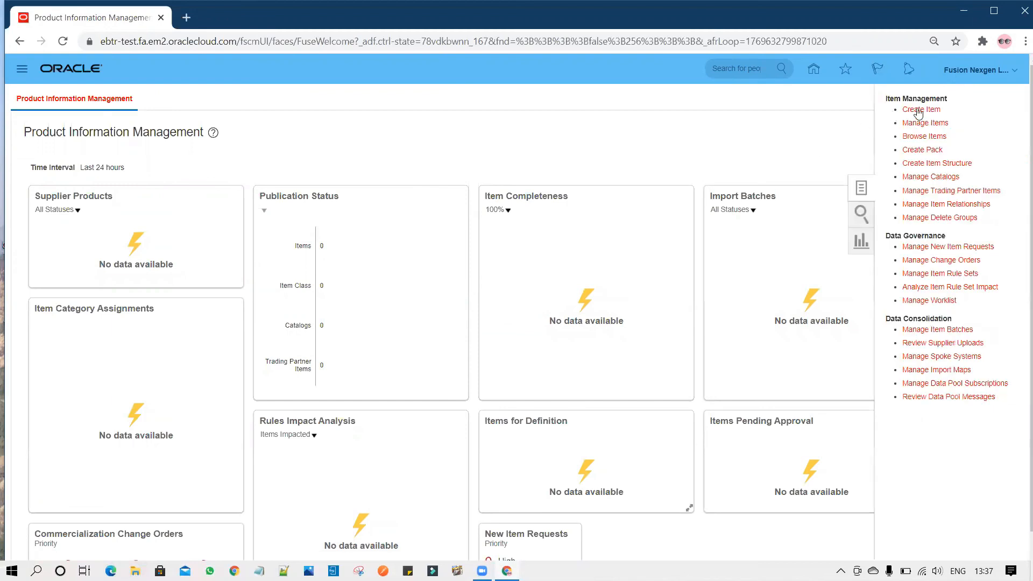
Create one new item in organization 000 (Operations) and open its specifications.
left_click(919, 109)
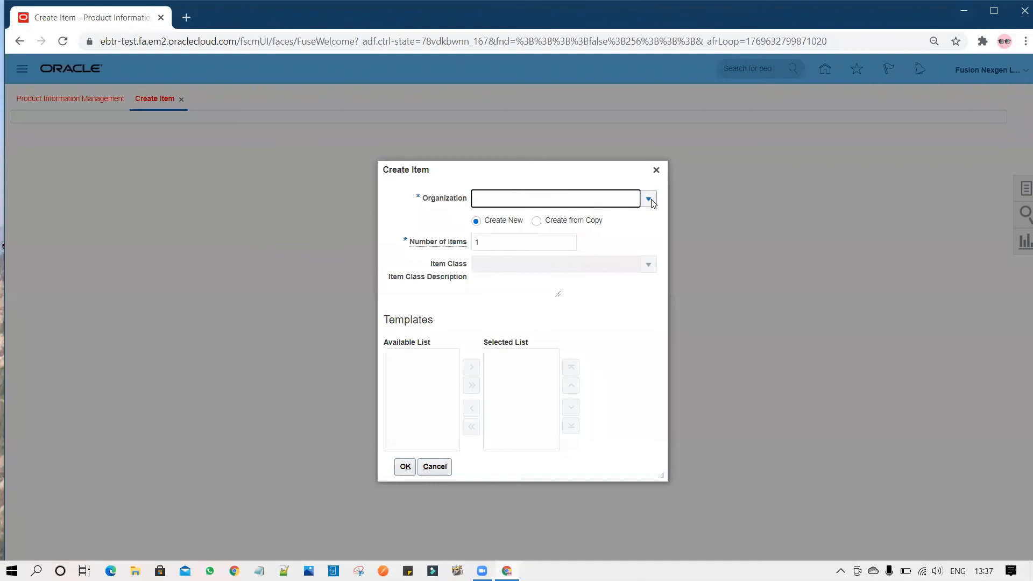
left_click(649, 199)
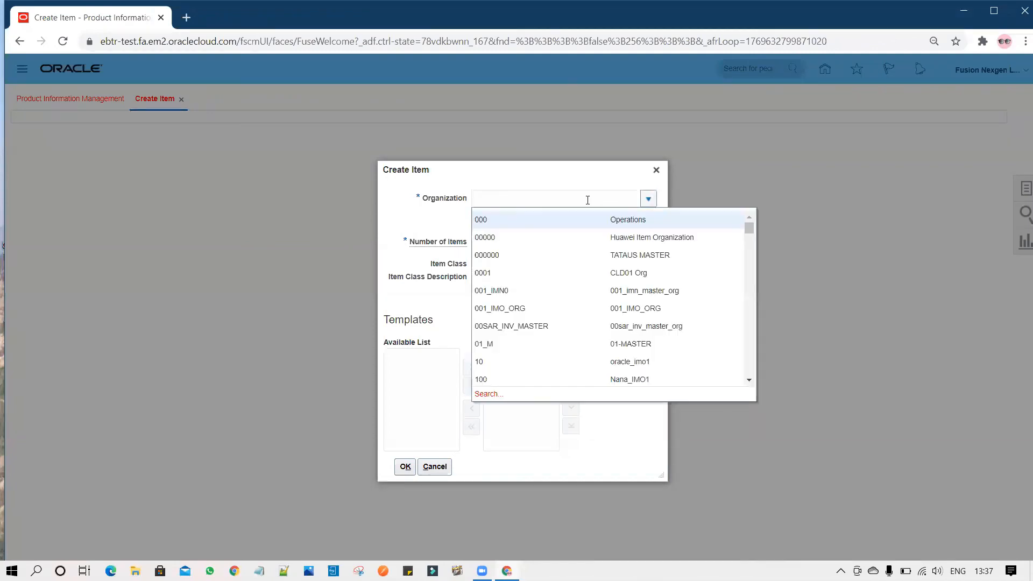
left_click(531, 224)
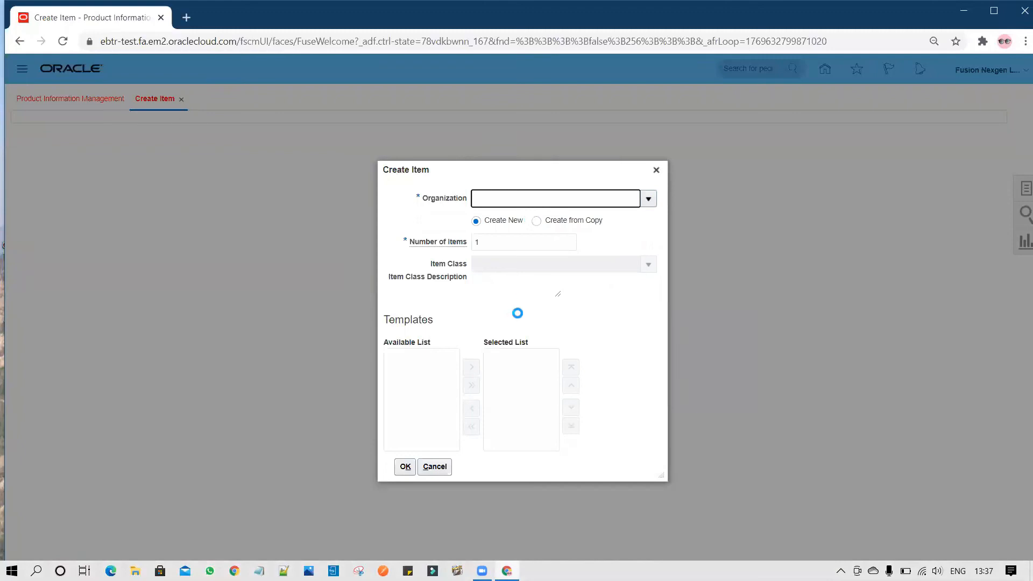
left_click(356, 467)
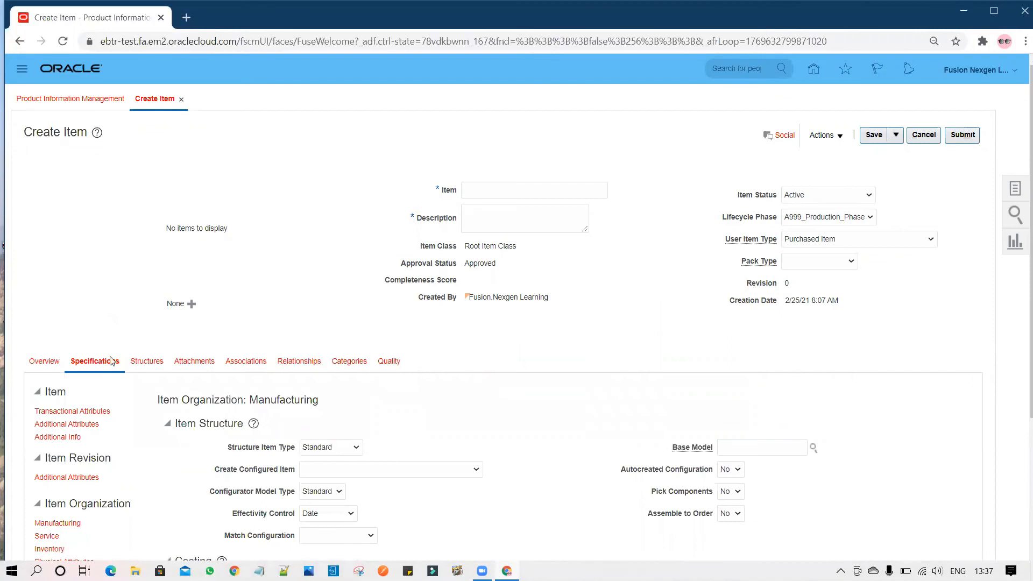
Add a row to the item's Additional Info specifications with SEGMENT1 set to 1 (Rank) and SEGMENT3 set to INDIA.
left_click(68, 438)
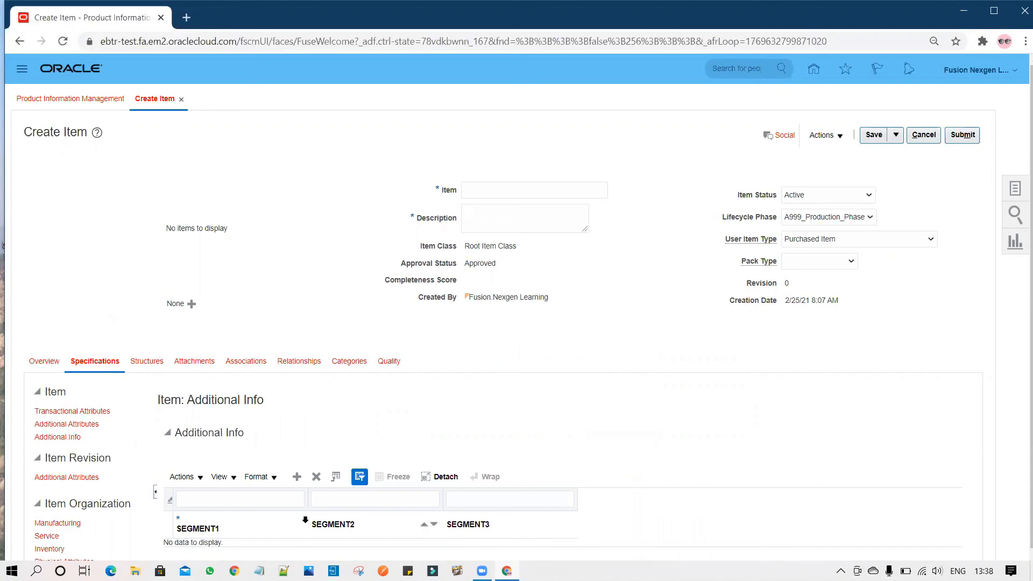
left_click(297, 477)
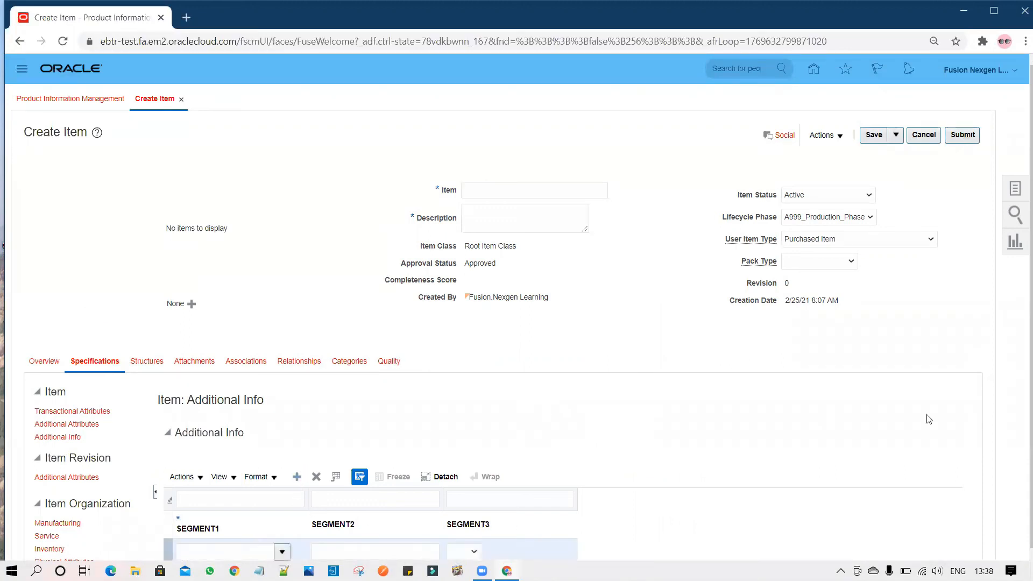
scroll(926, 355, "down", 1)
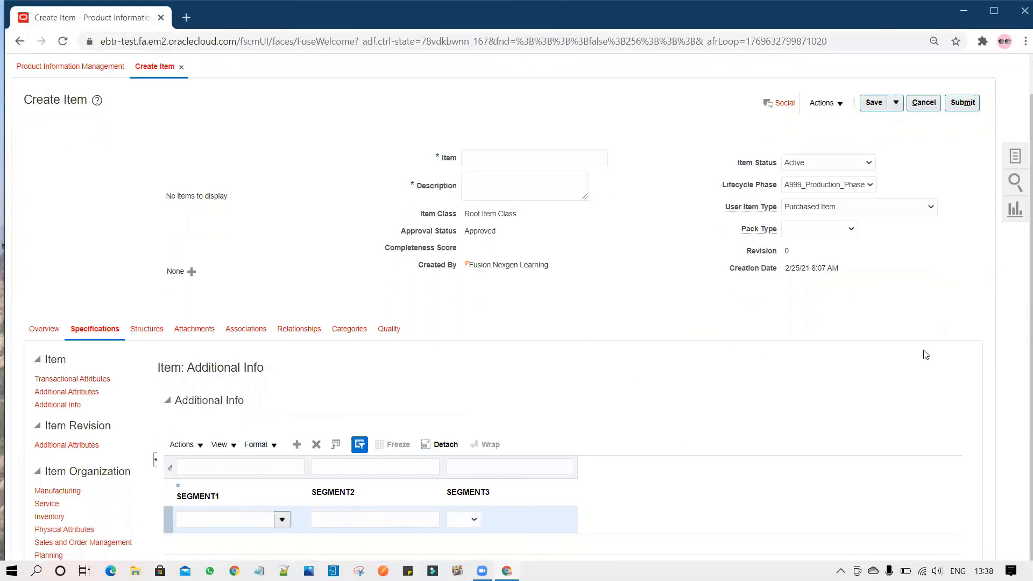
left_click(282, 520)
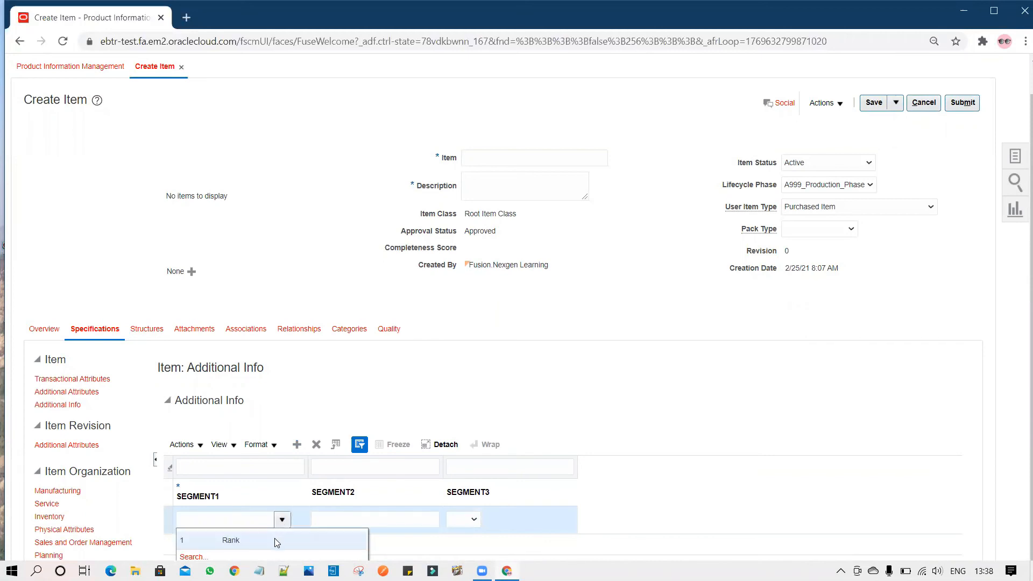
left_click(276, 540)
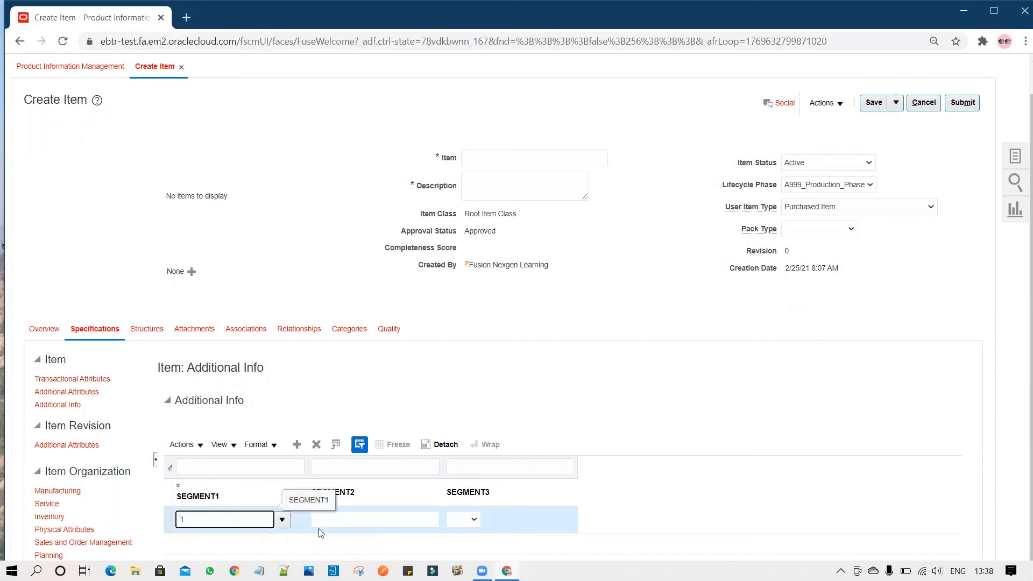
left_click(400, 521)
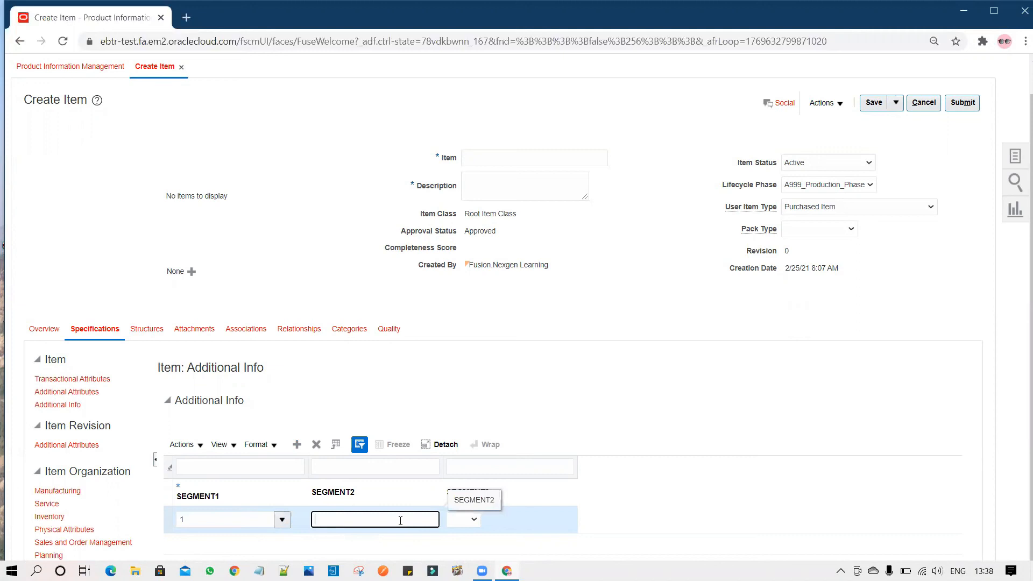
left_click(472, 520)
left_click(474, 542)
left_click(635, 503)
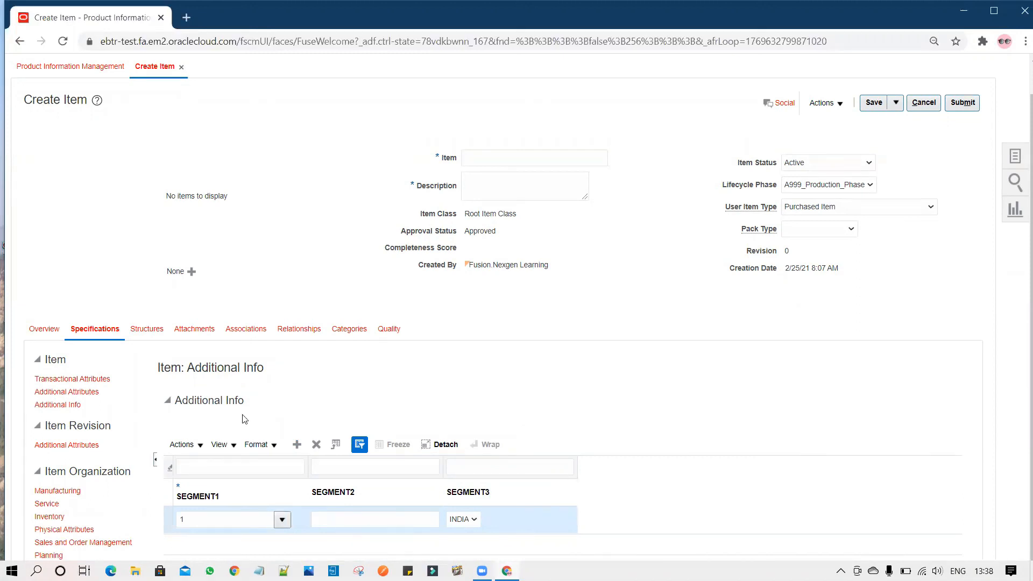
Add a second Additional Info row with SEGMENT3 set to US.
left_click(296, 445)
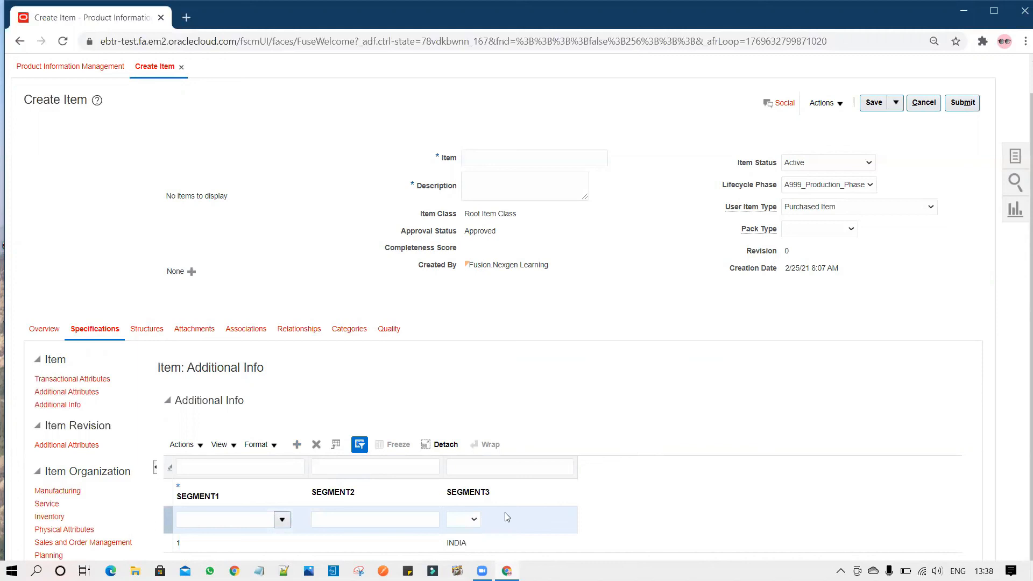
left_click(474, 519)
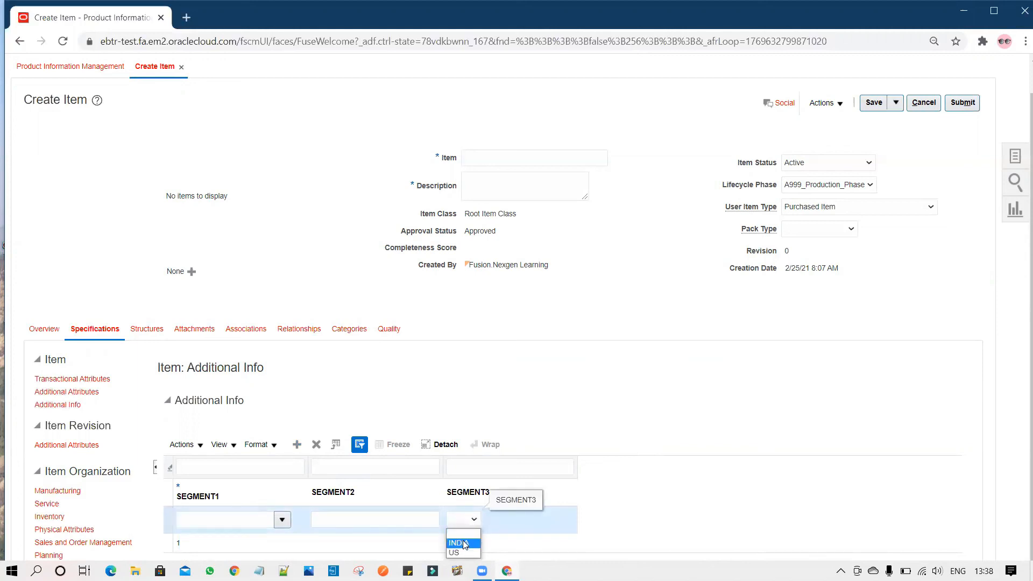
left_click(464, 543)
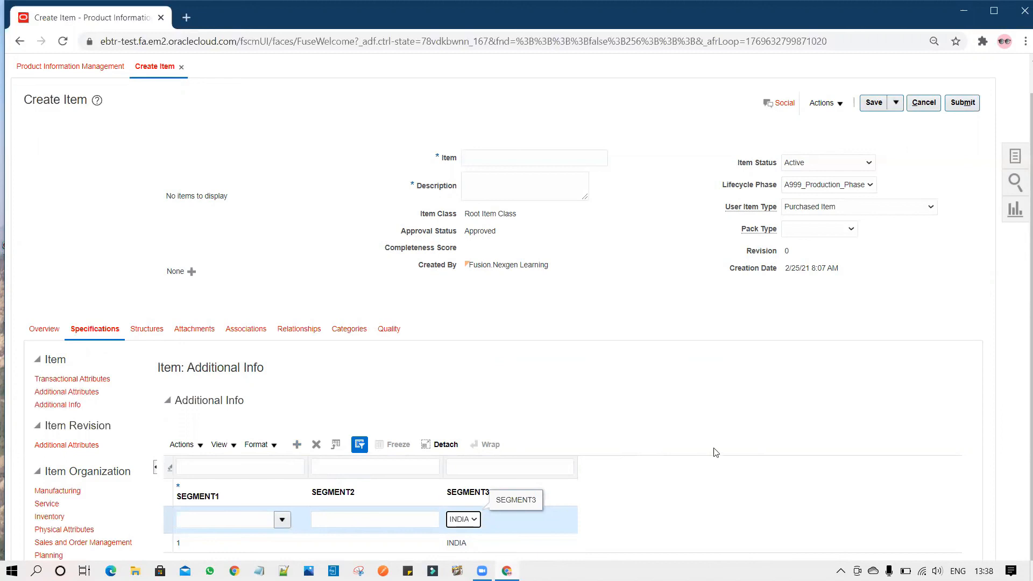
key("Down")
left_click(952, 400)
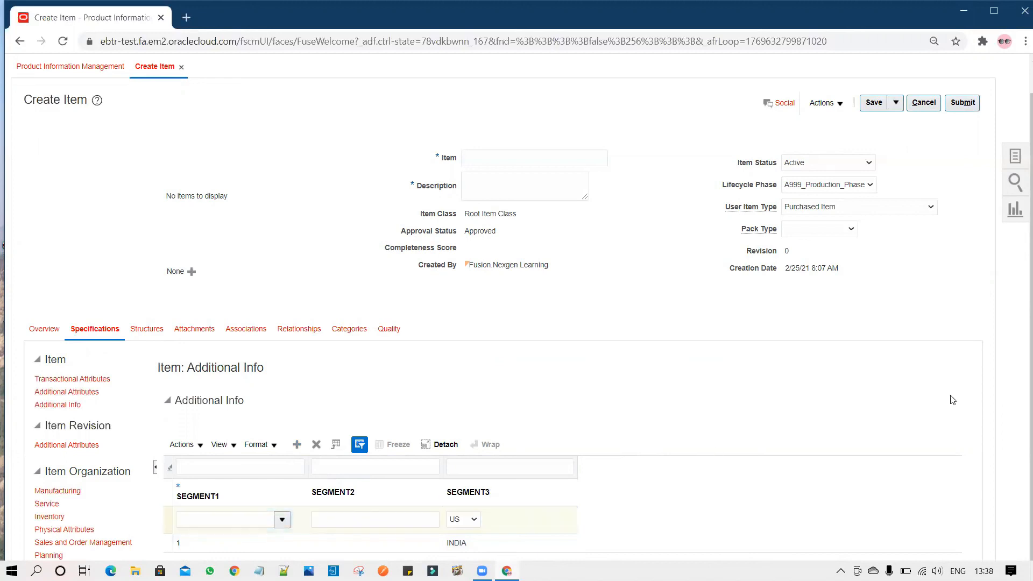
scroll(952, 400, "down", 1)
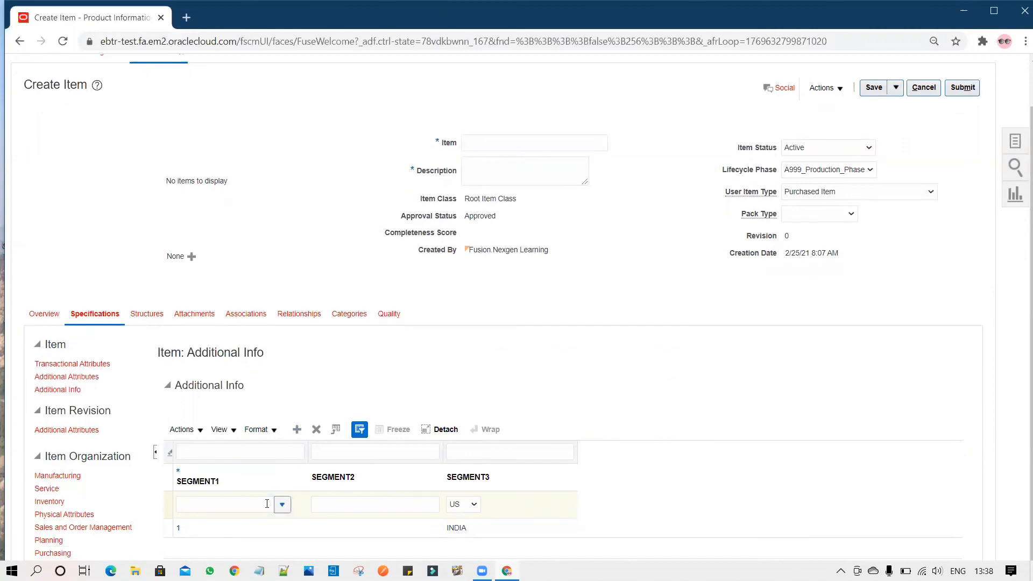